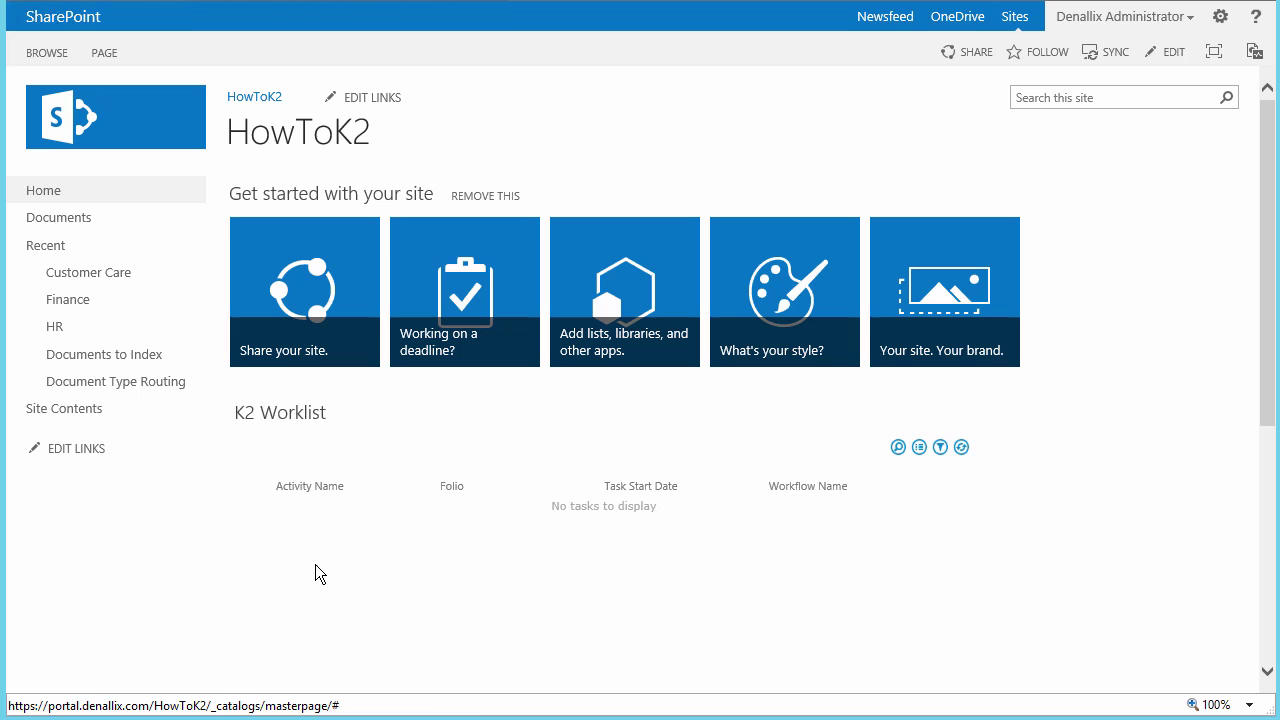
Step: Upload Demo Document 1.docx as a new document in the Documents to Index library
click(138, 365)
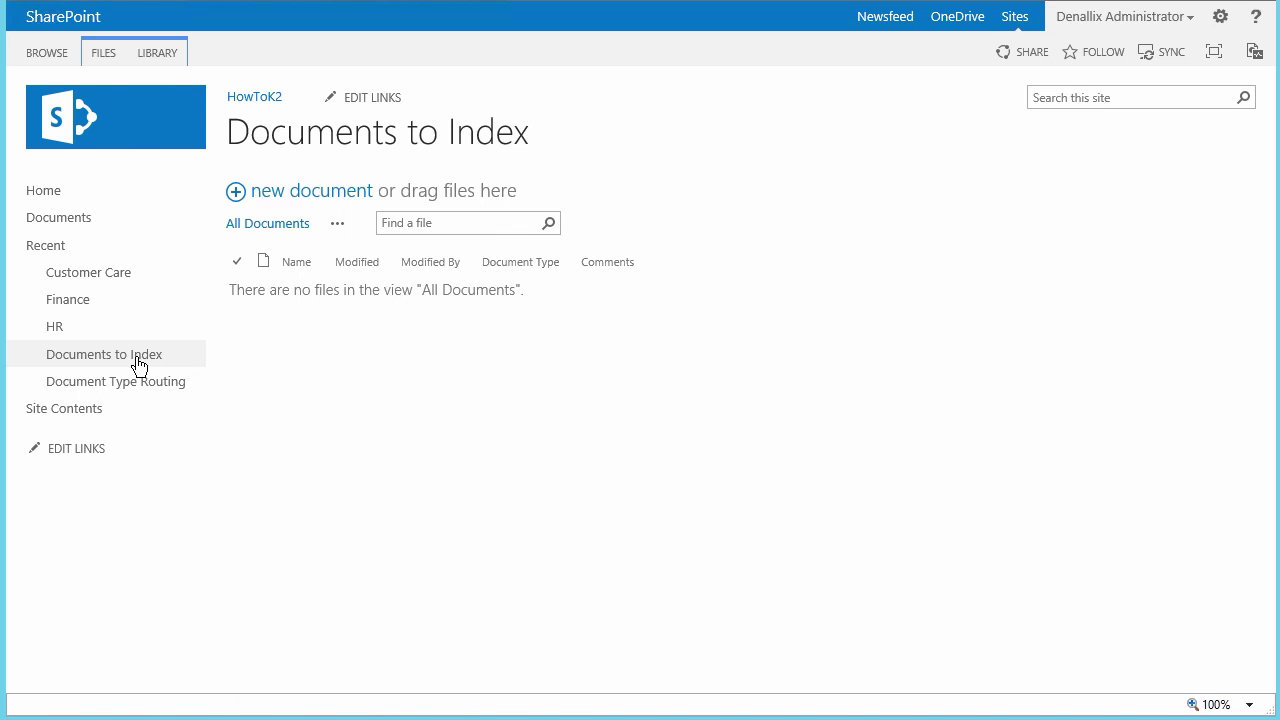
click(326, 191)
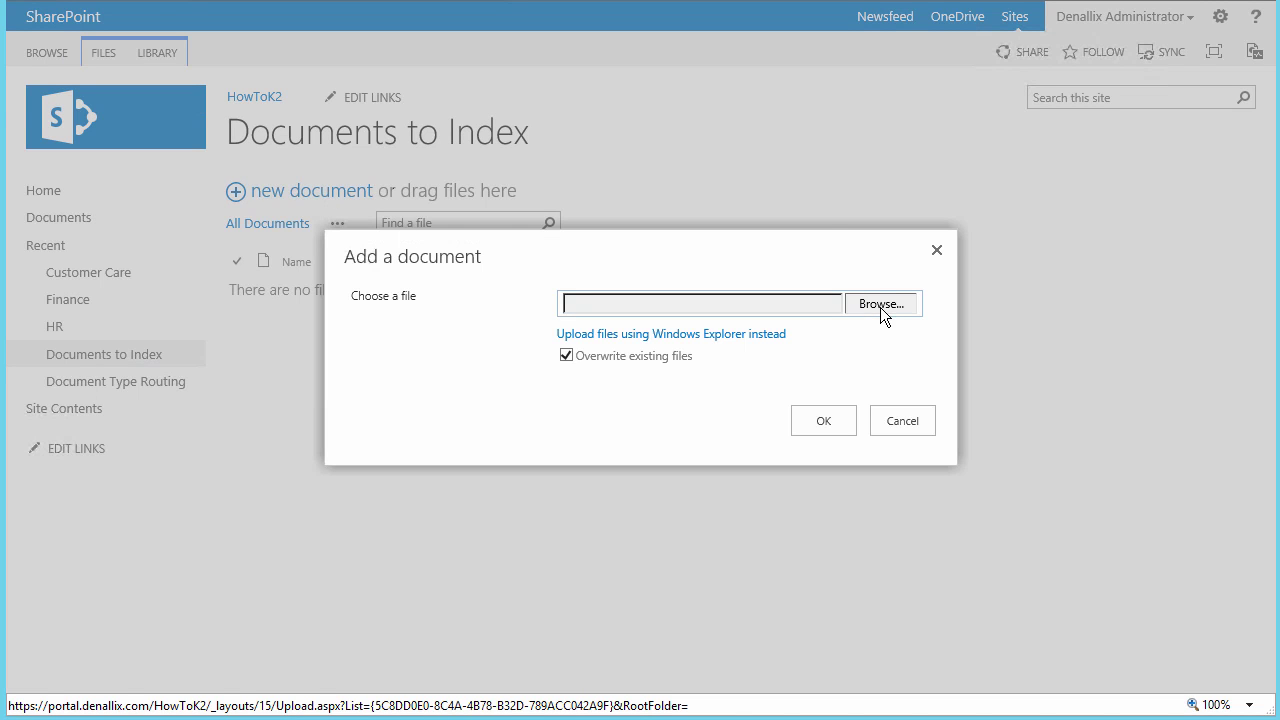
click(880, 306)
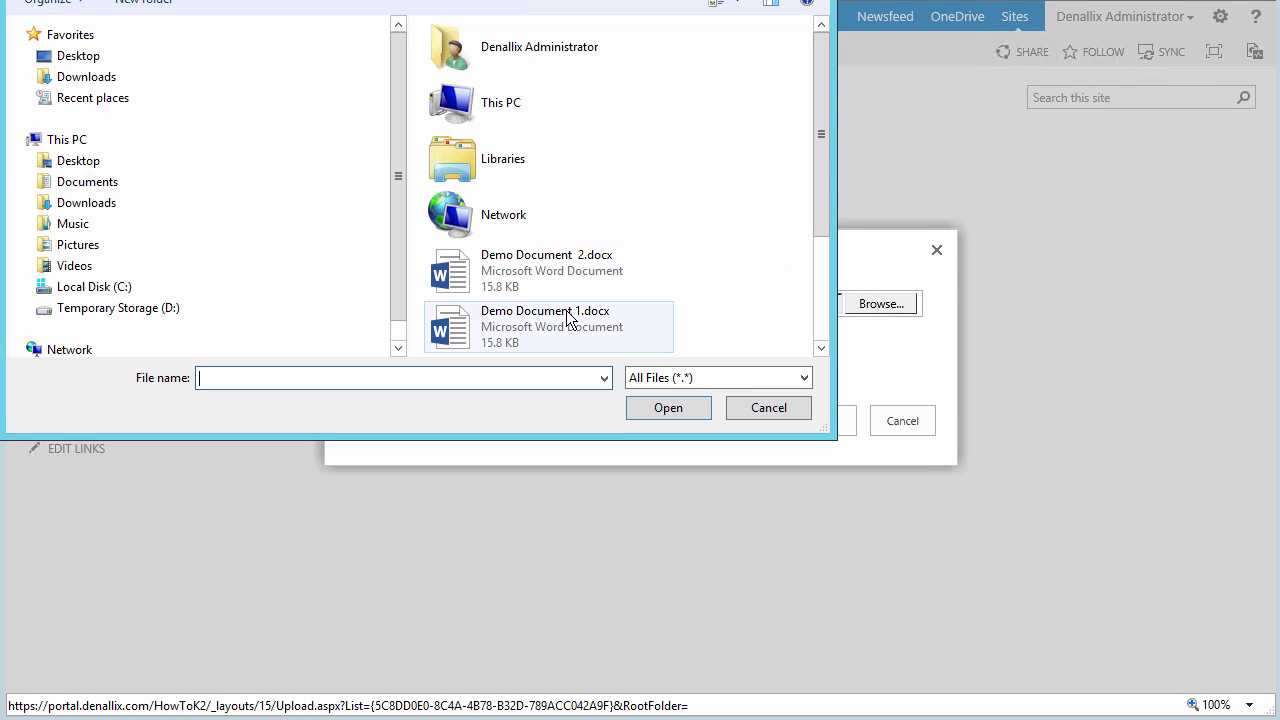
click(668, 408)
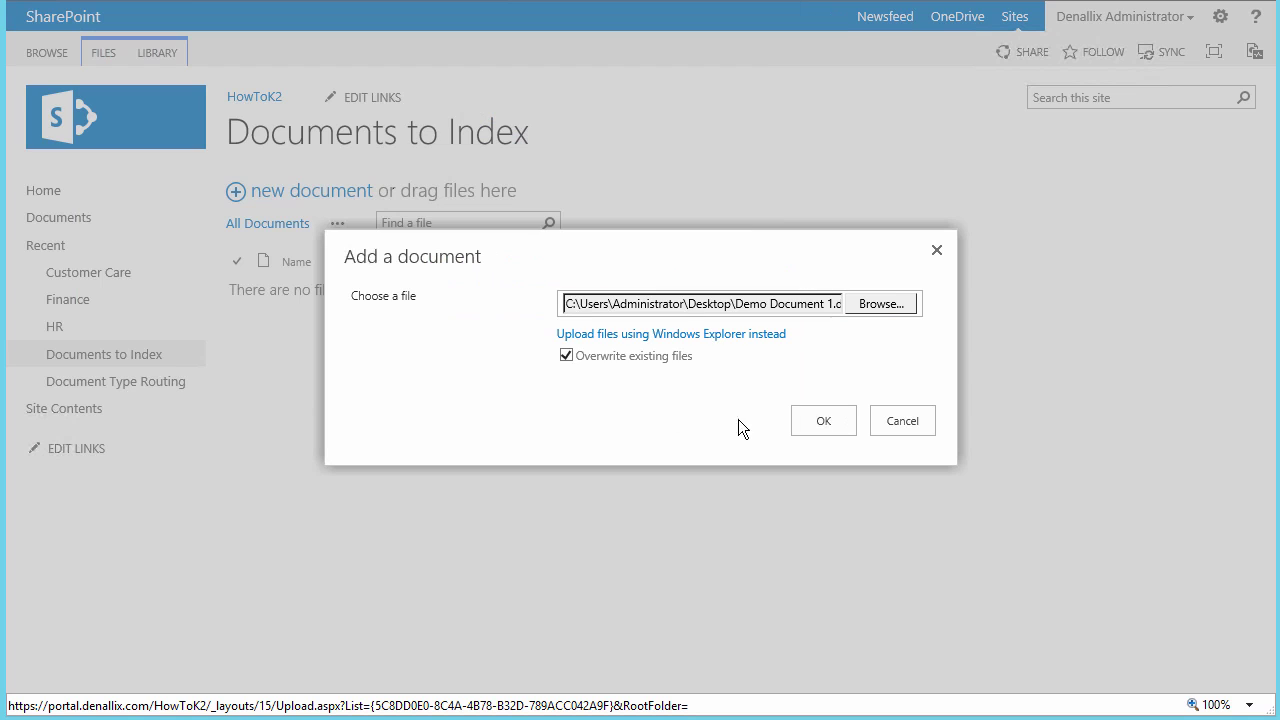
click(812, 424)
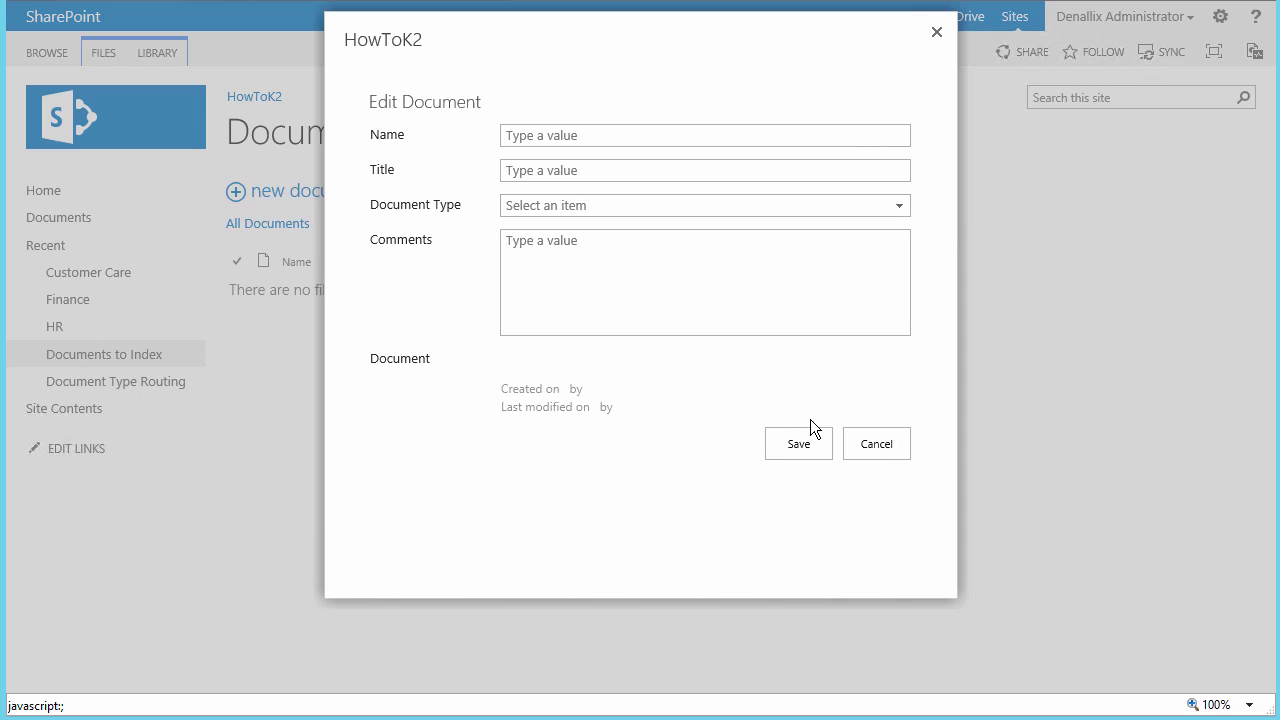
Step: Title the upload 'Demo Document 1', save its properties and close the confirmation
click(671, 168)
text(Demo Document 1)
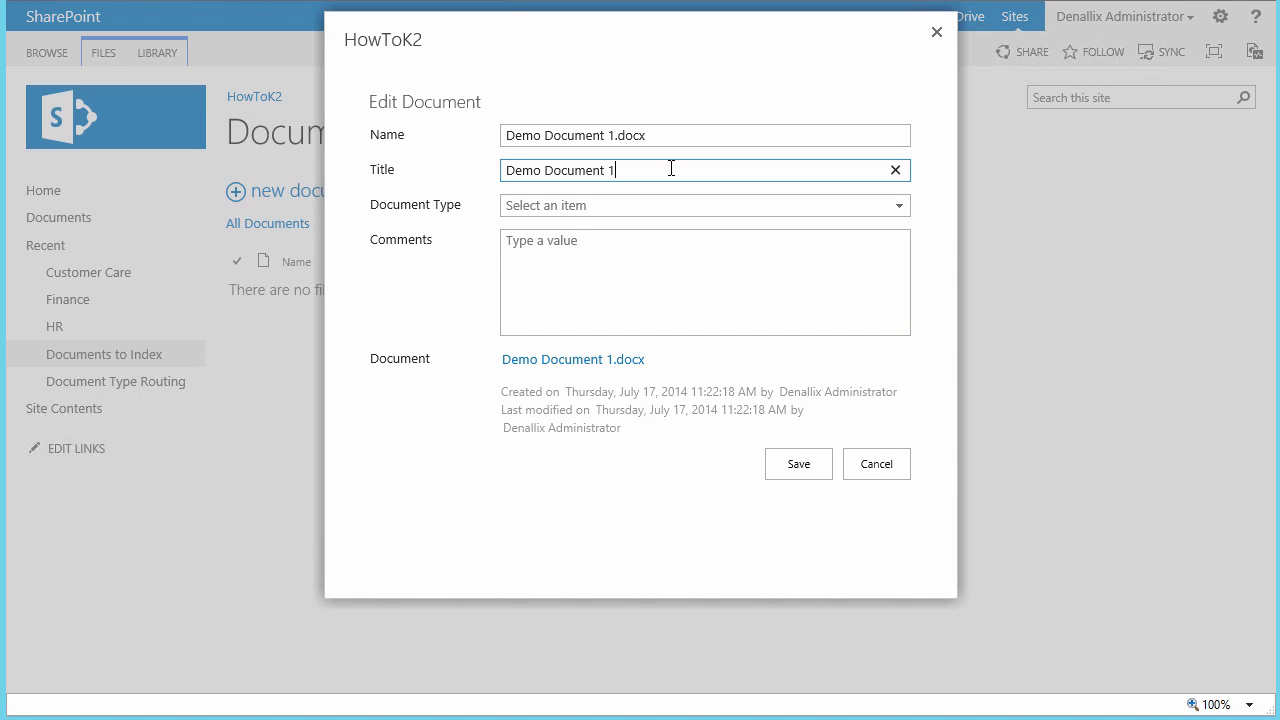
click(790, 473)
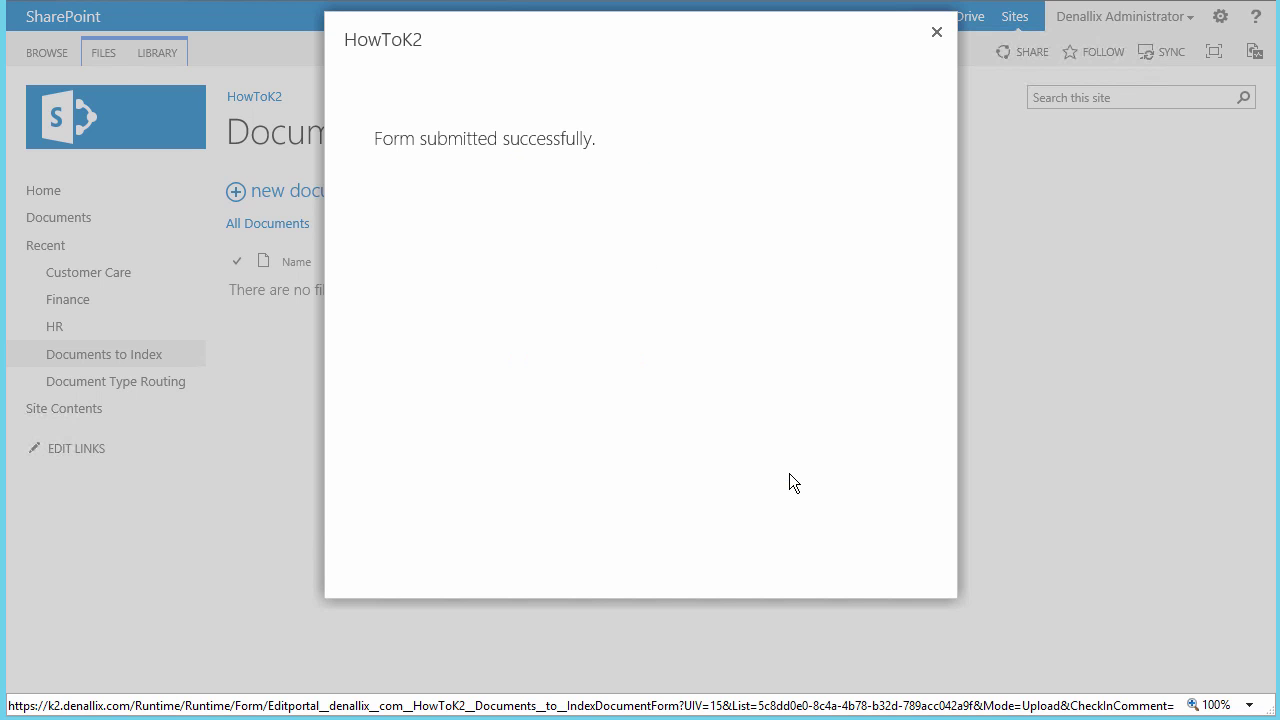
click(937, 31)
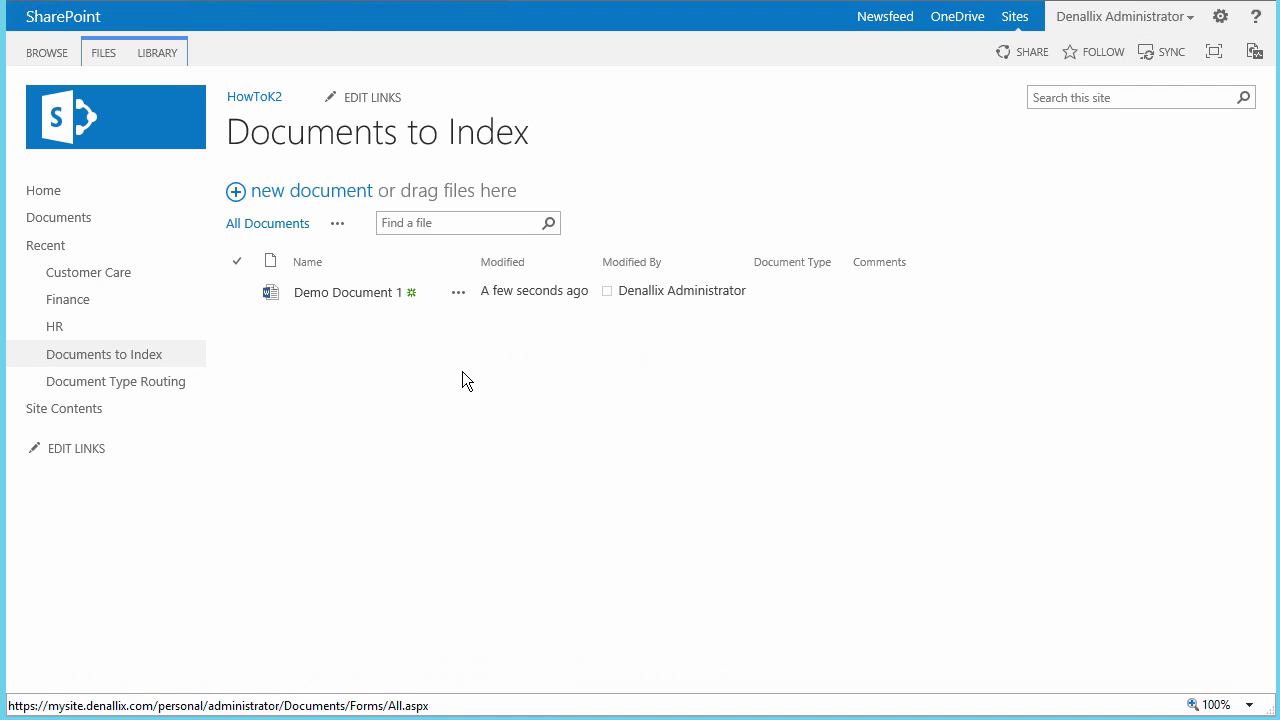
Step: Upload Demo Document 2.docx as another new document in the library
click(337, 191)
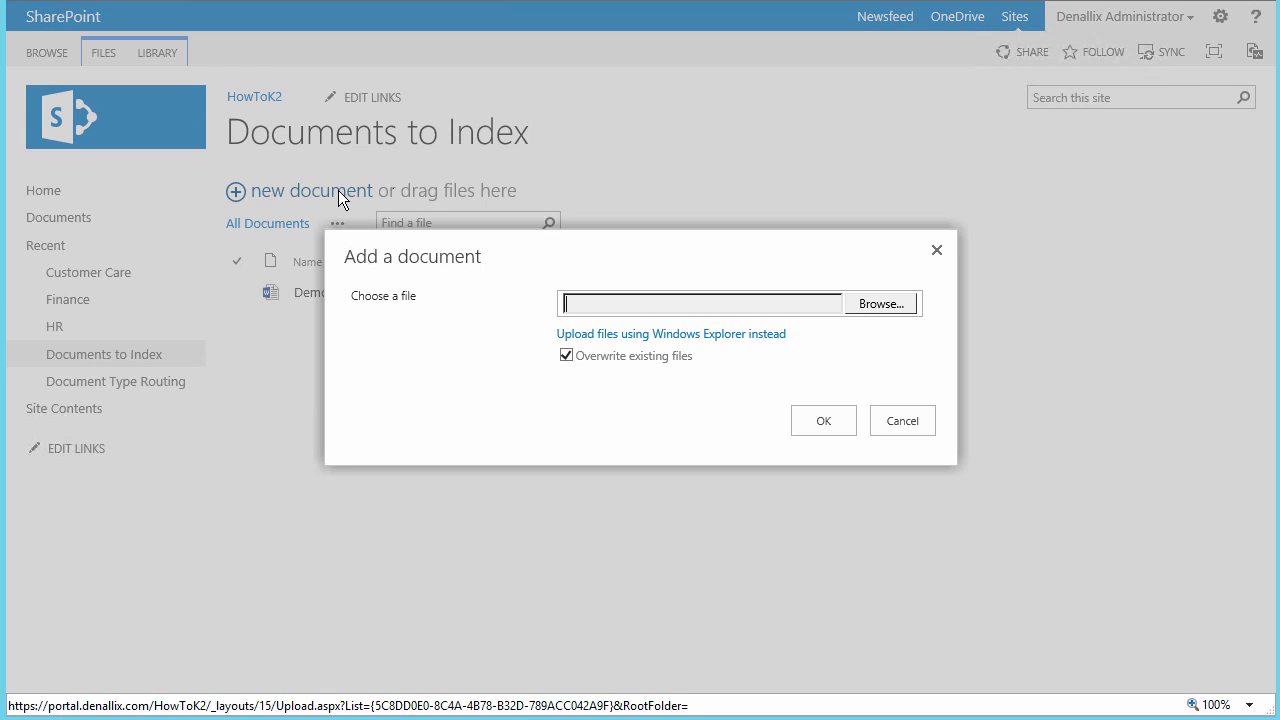
click(874, 305)
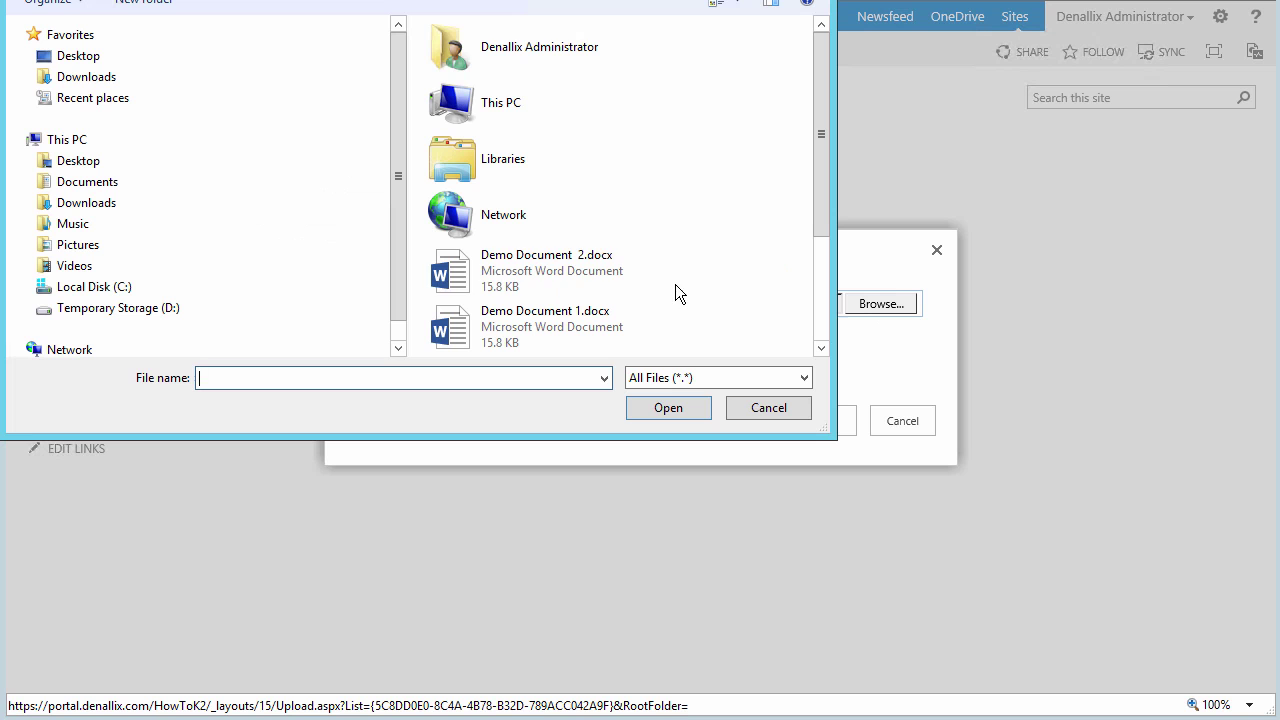
click(596, 265)
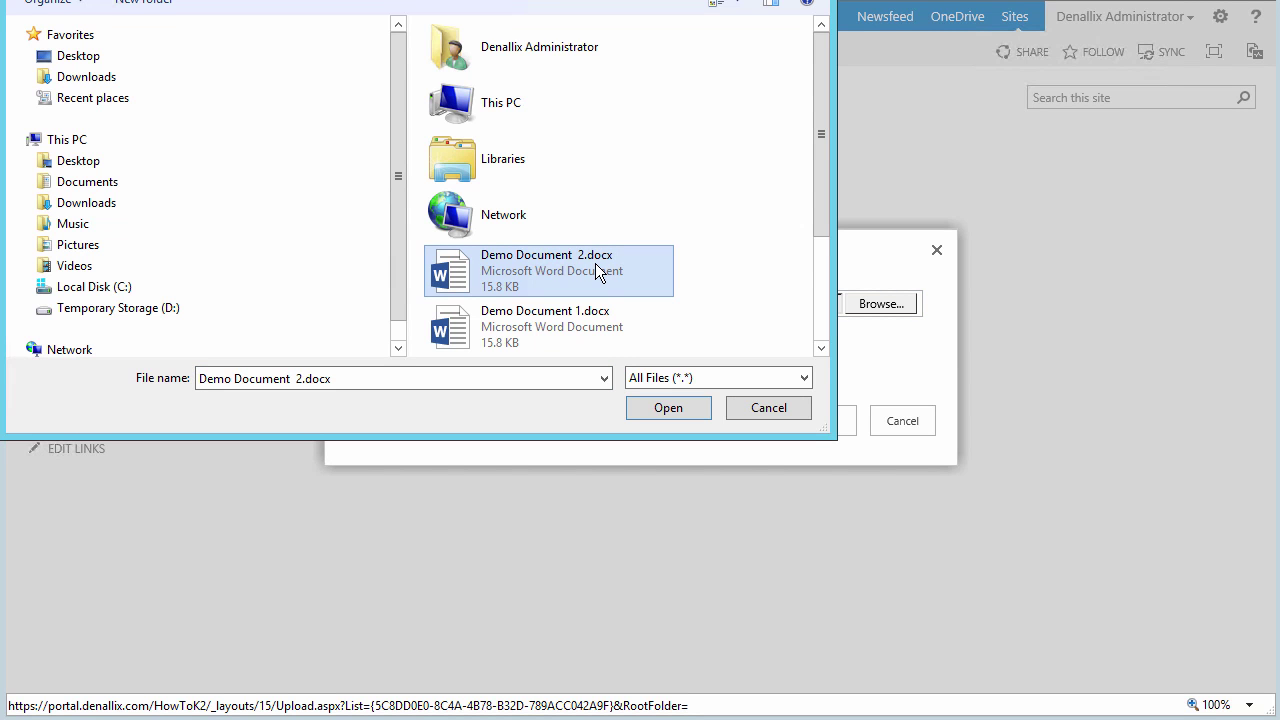
click(657, 408)
click(796, 422)
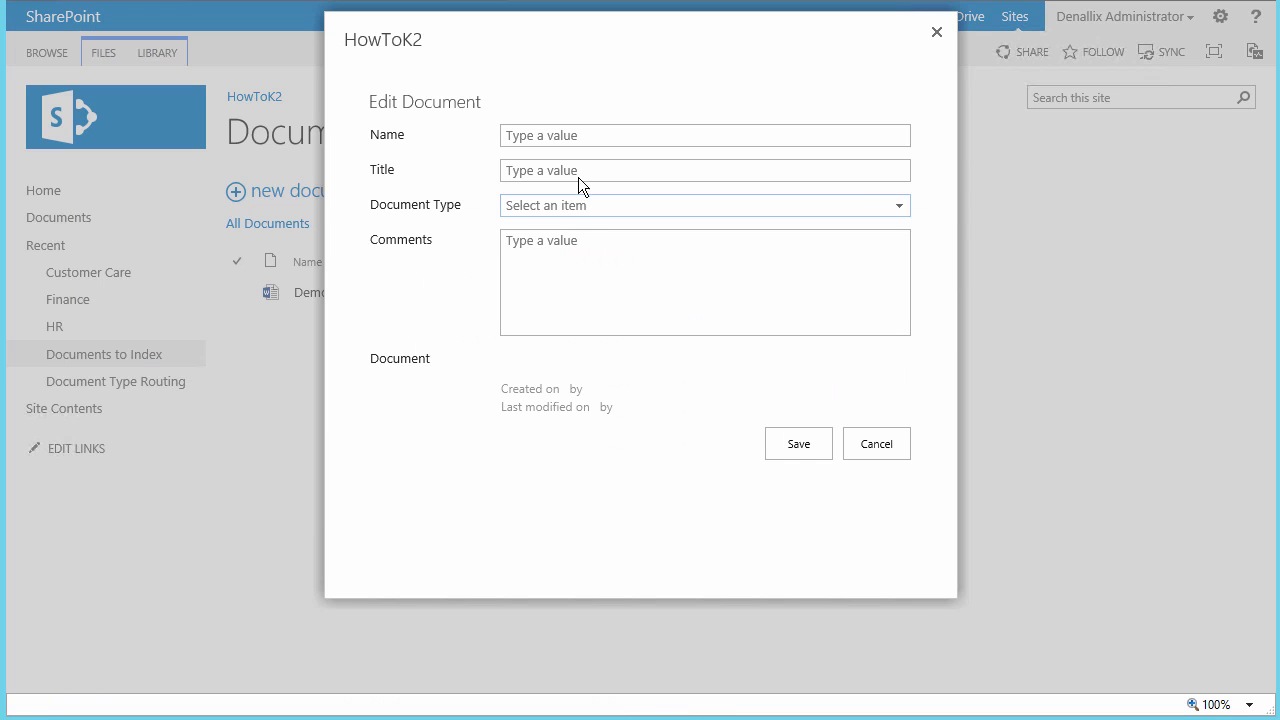
Step: Title the upload 'Demo Document 2' and save its properties
click(581, 172)
text(Demo Document 2)
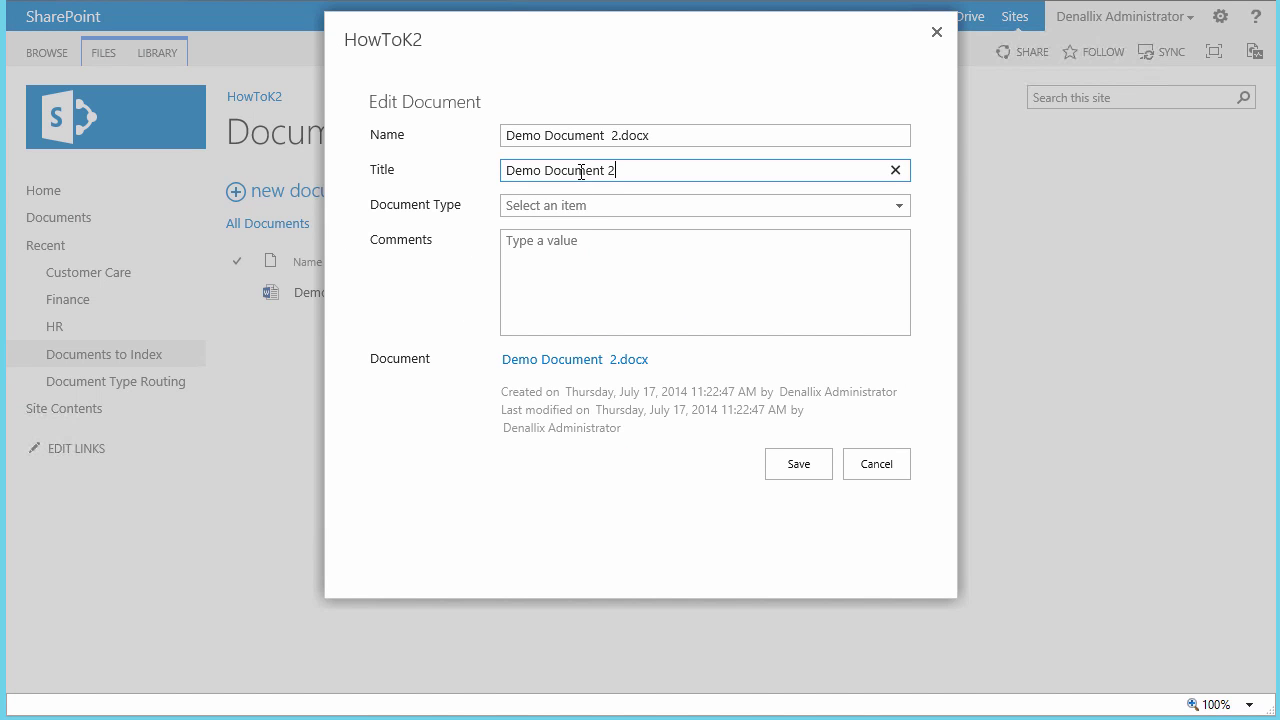
click(801, 470)
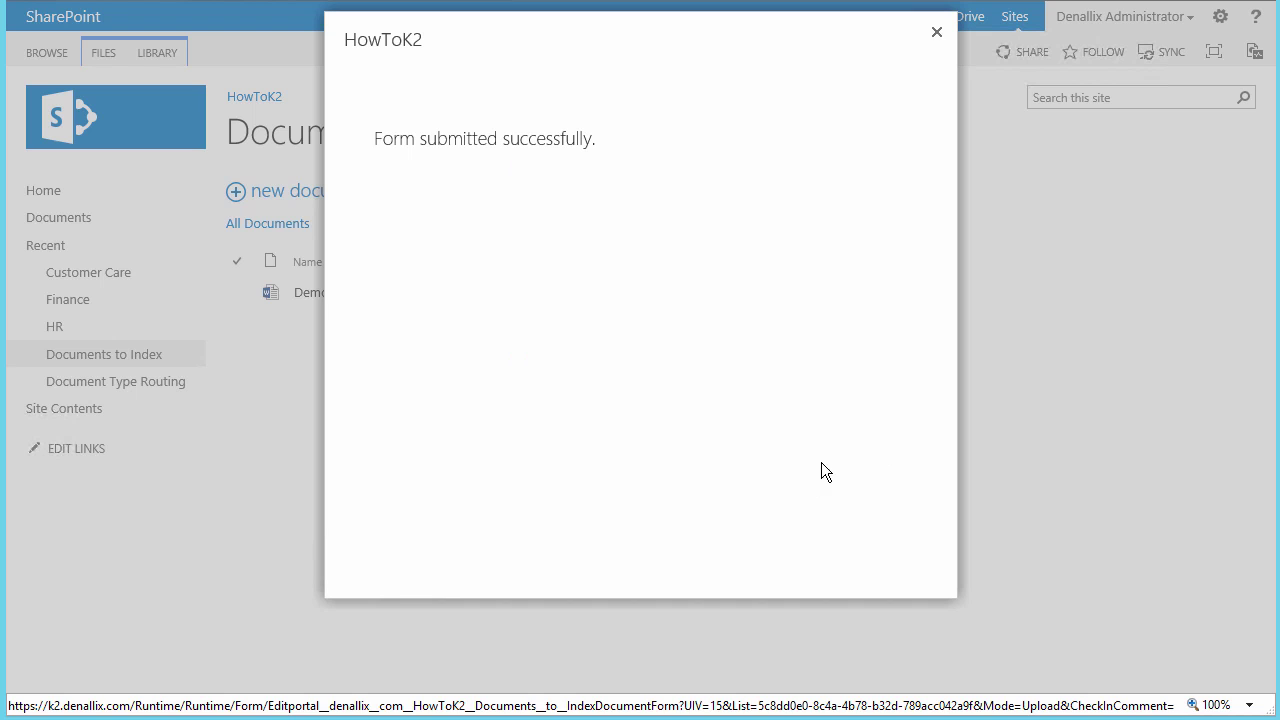
Step: Close the Form submitted dialog and open the Demo Document 1.docx task menu in the K2 Worklist
click(942, 31)
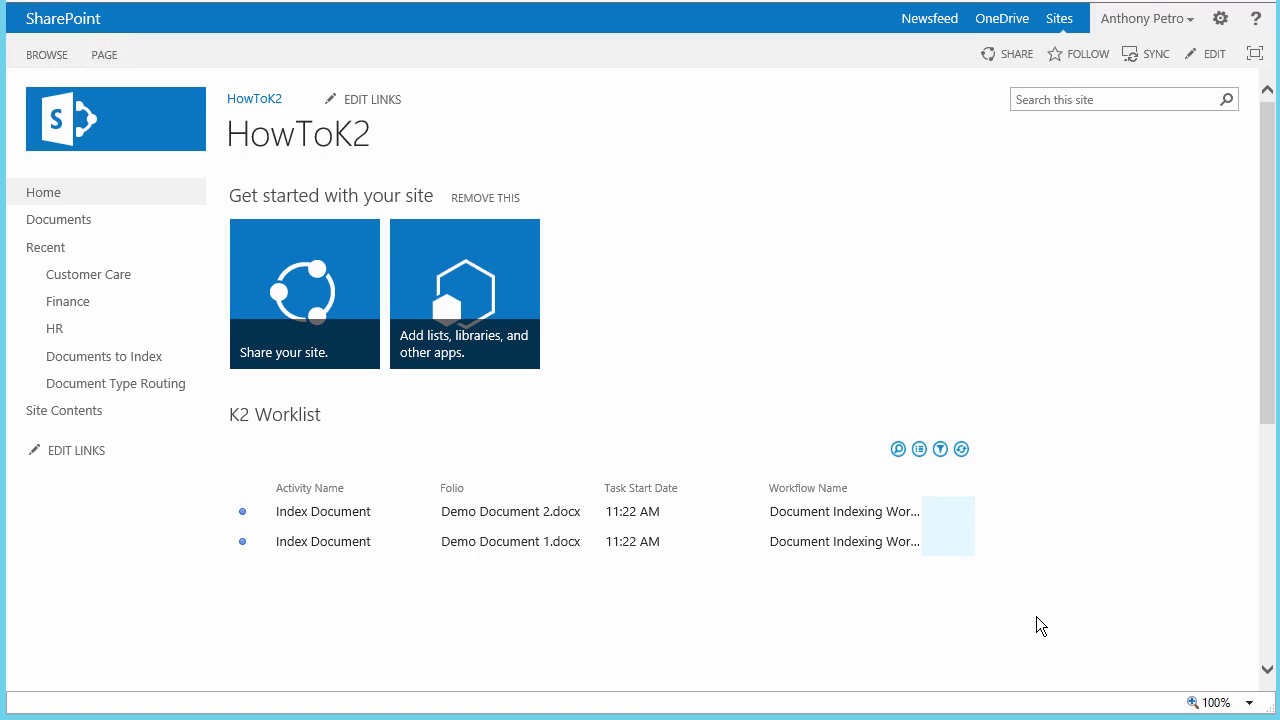
click(946, 545)
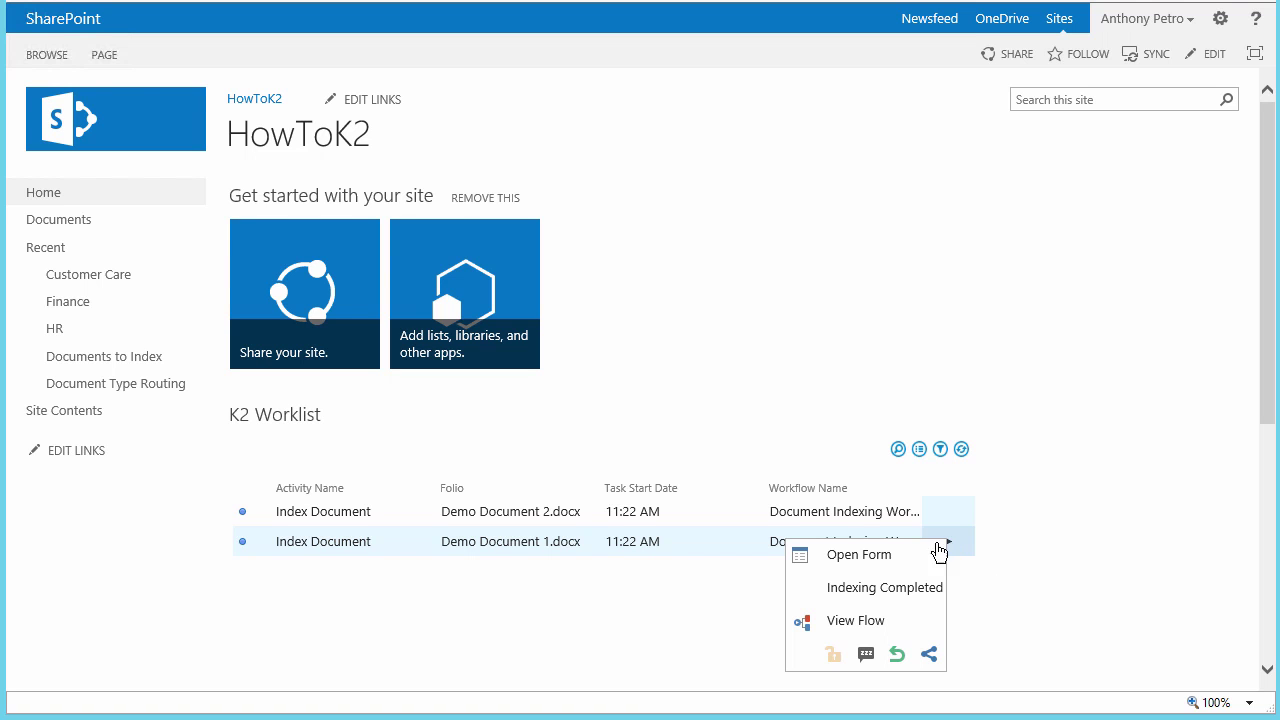
Step: Index Demo Document 1 as an Invoice with comment 'These are comments for Demo Document 1' and save
click(875, 560)
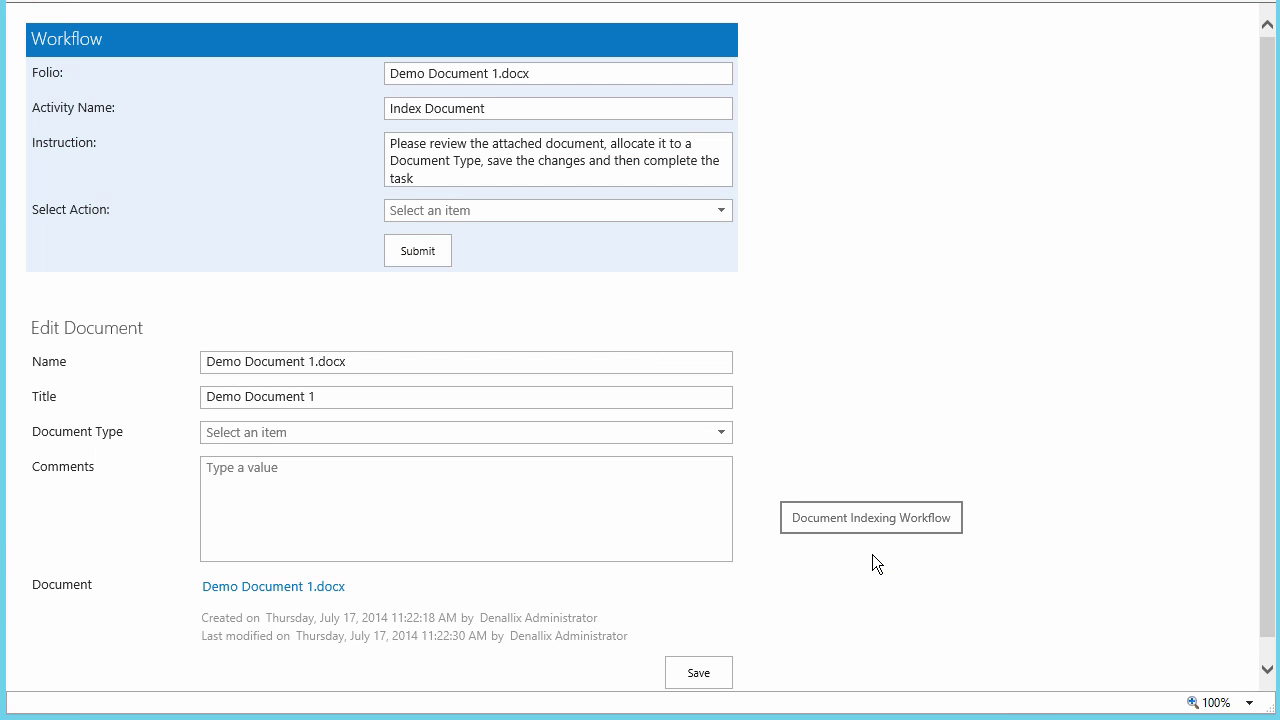
click(726, 438)
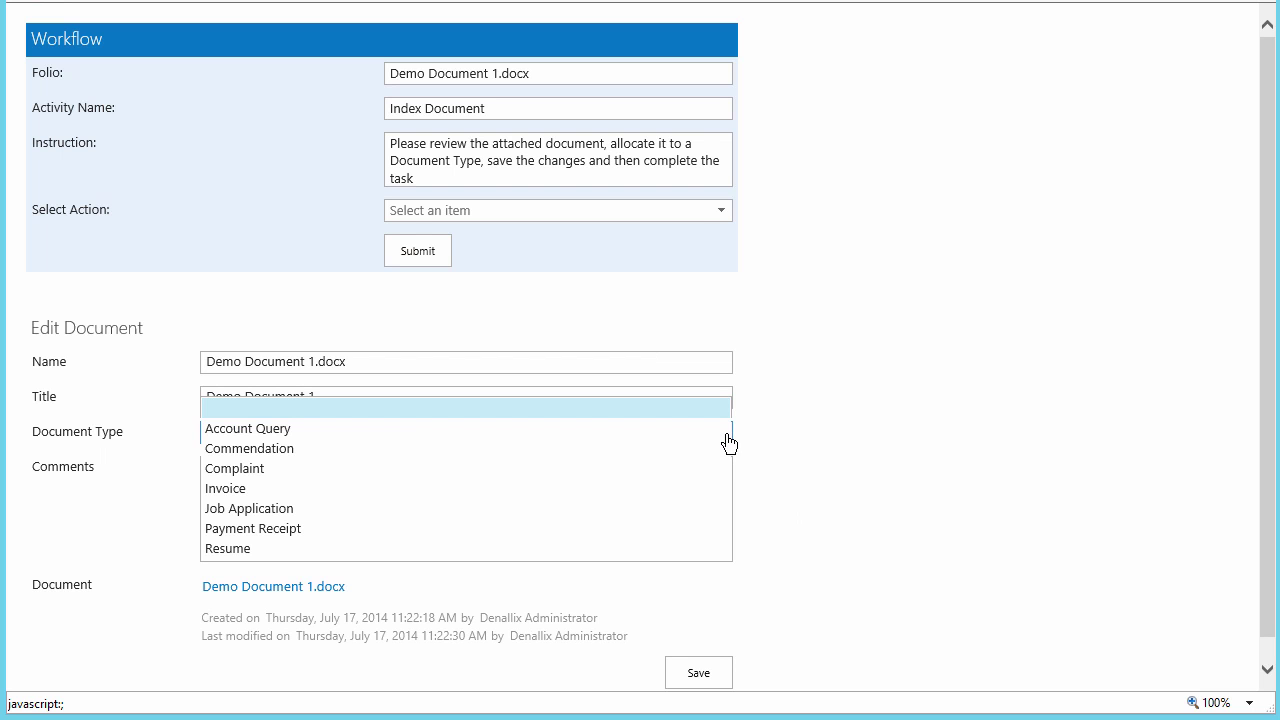
click(396, 488)
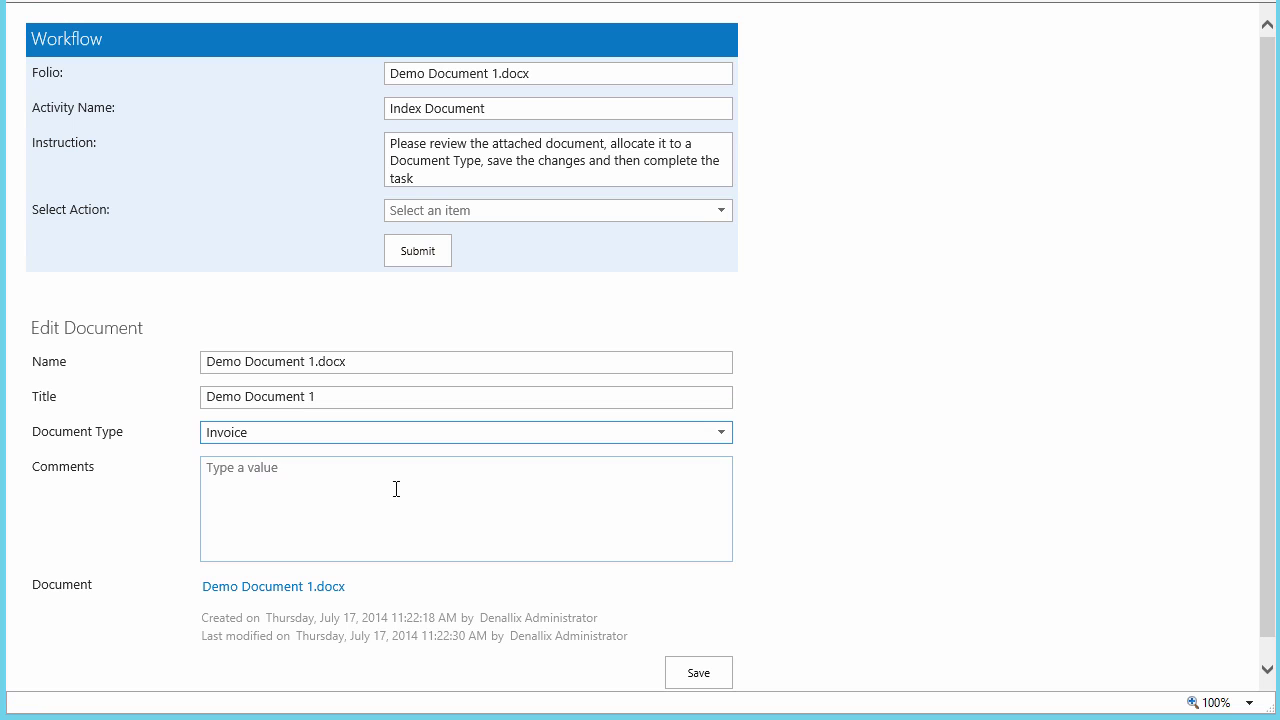
click(394, 488)
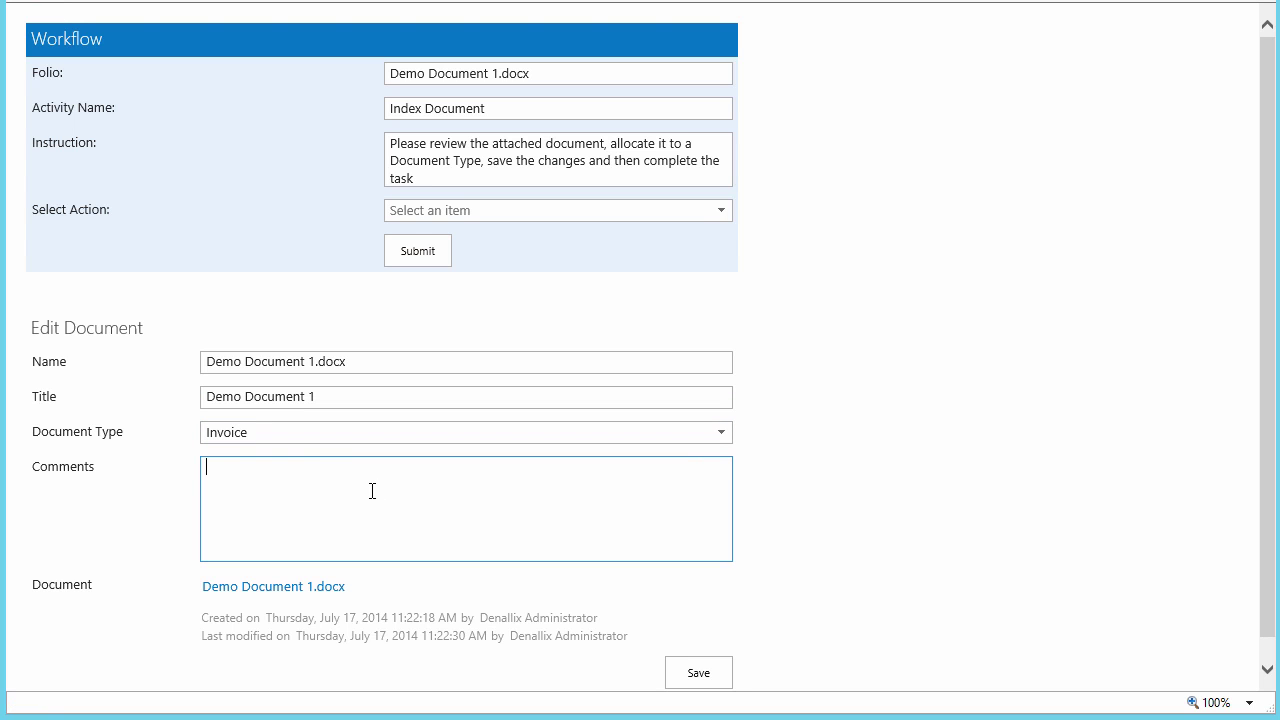
text(These are comments for Demo Document 1)
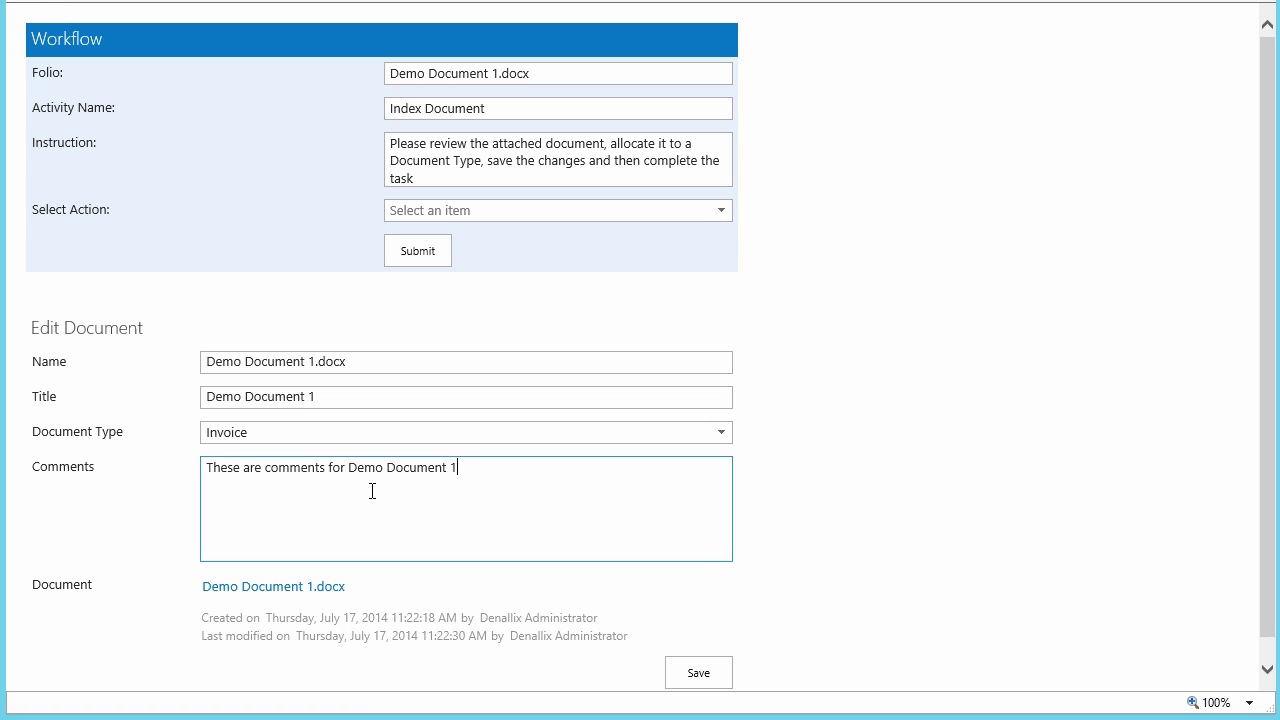
click(686, 674)
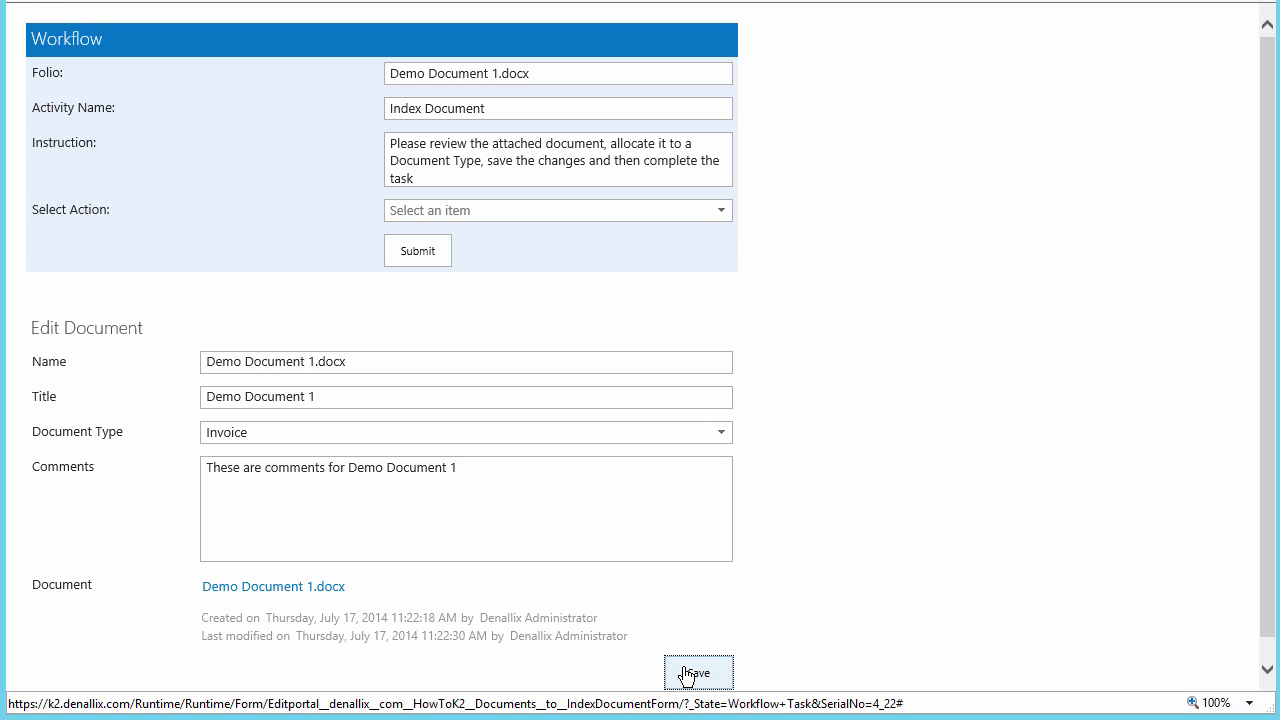
Step: Submit the task as Indexing Completed, dismiss the notification and refresh the worklist
click(721, 214)
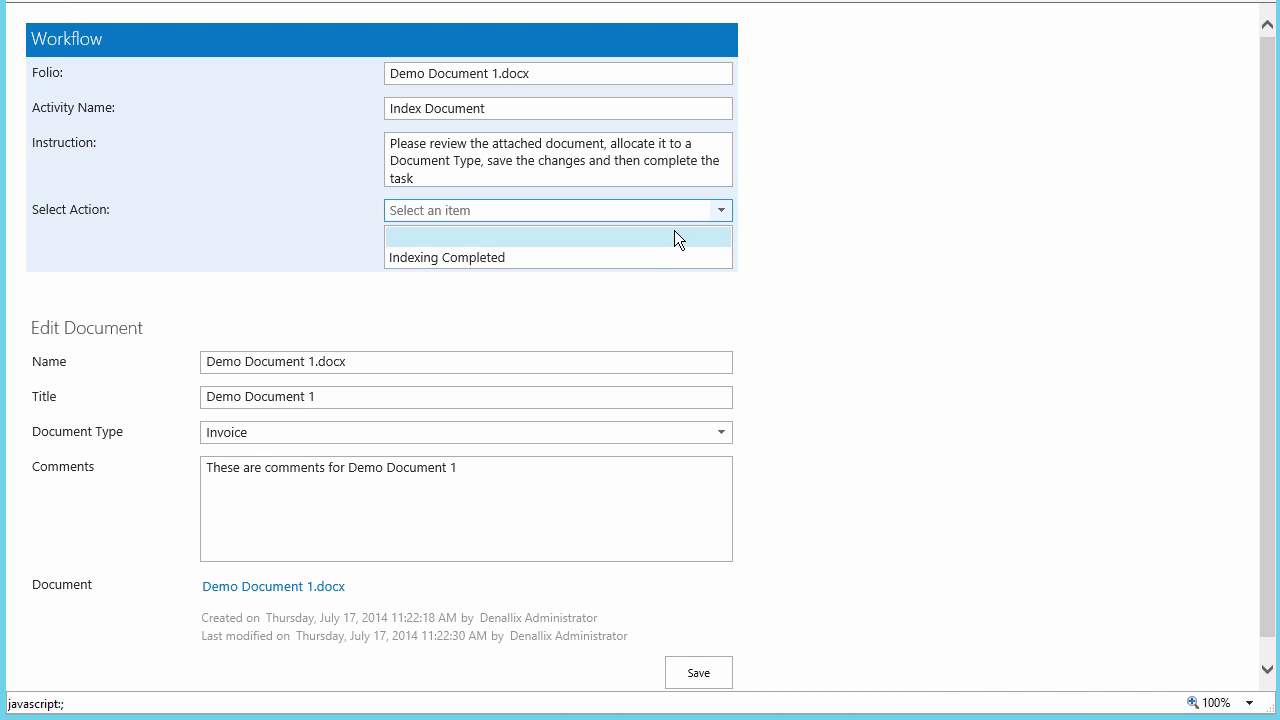
click(680, 256)
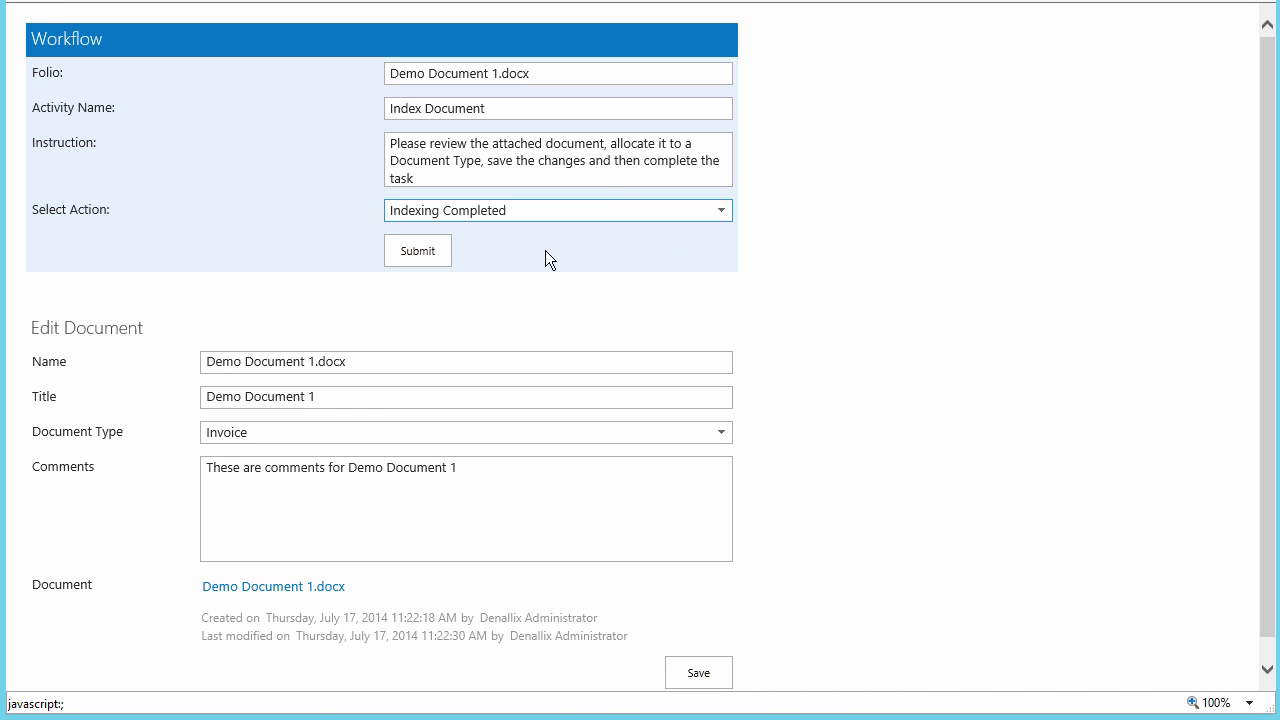
click(424, 251)
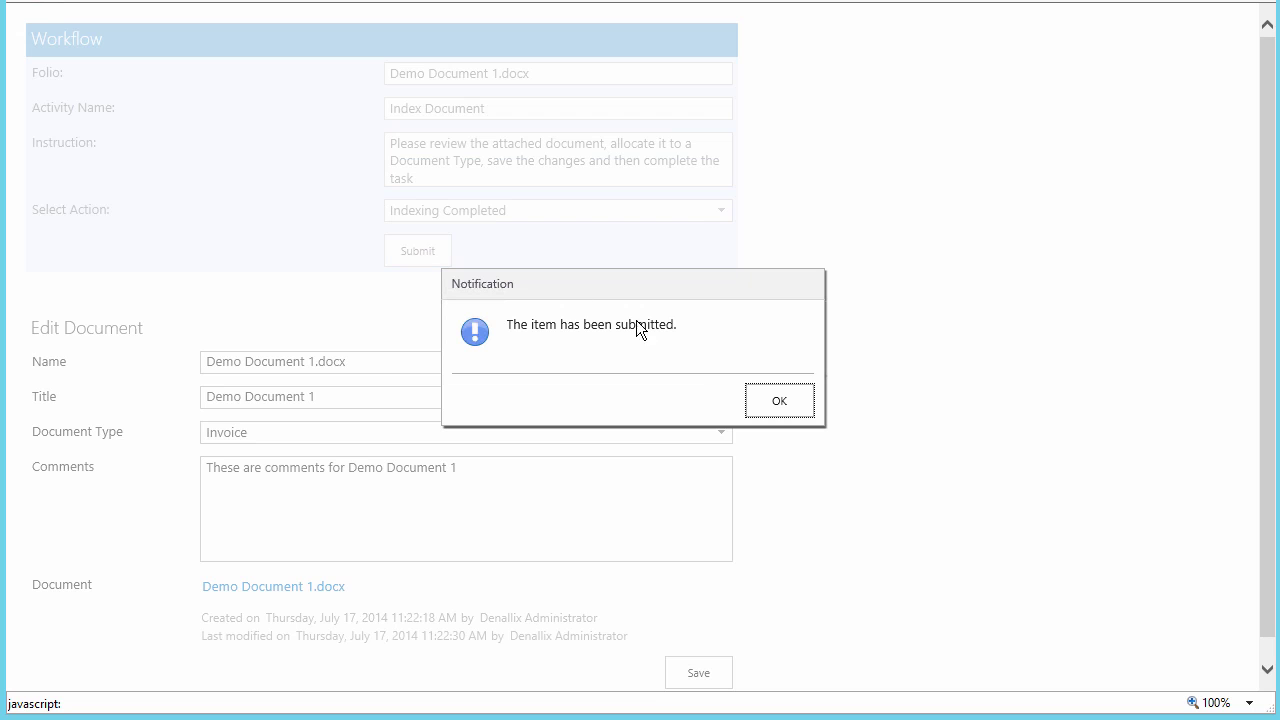
click(779, 403)
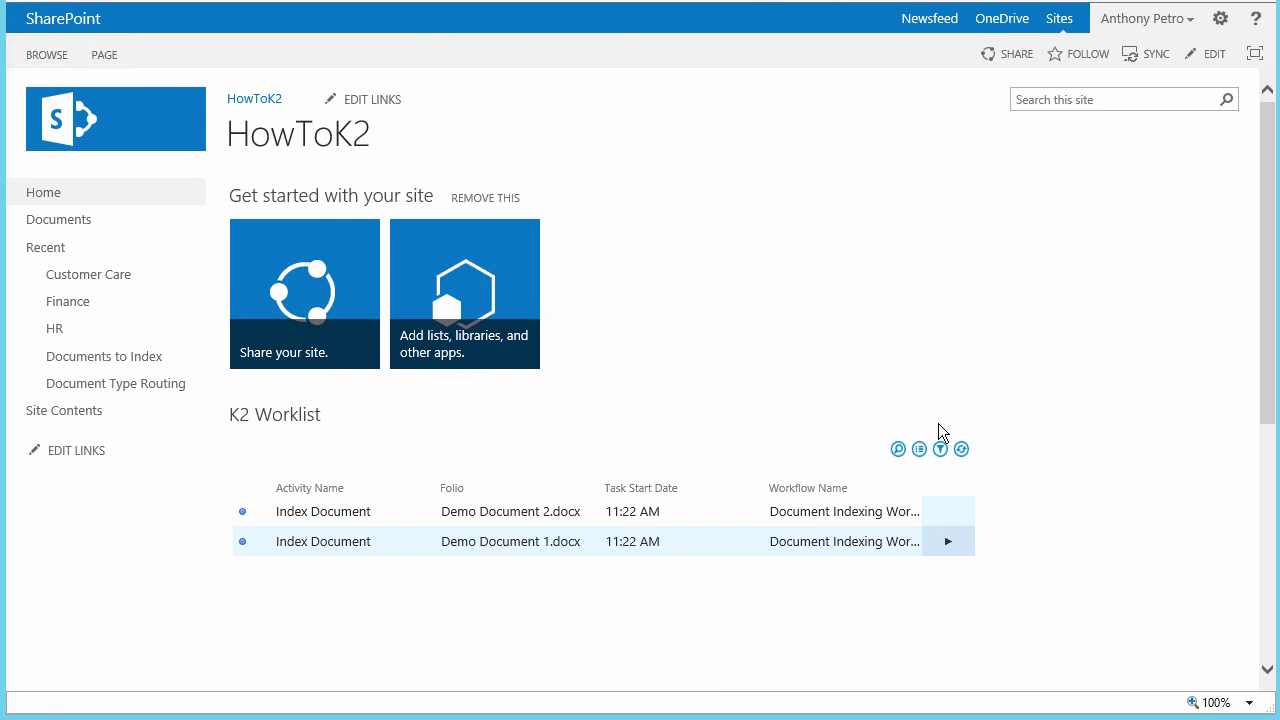
click(961, 450)
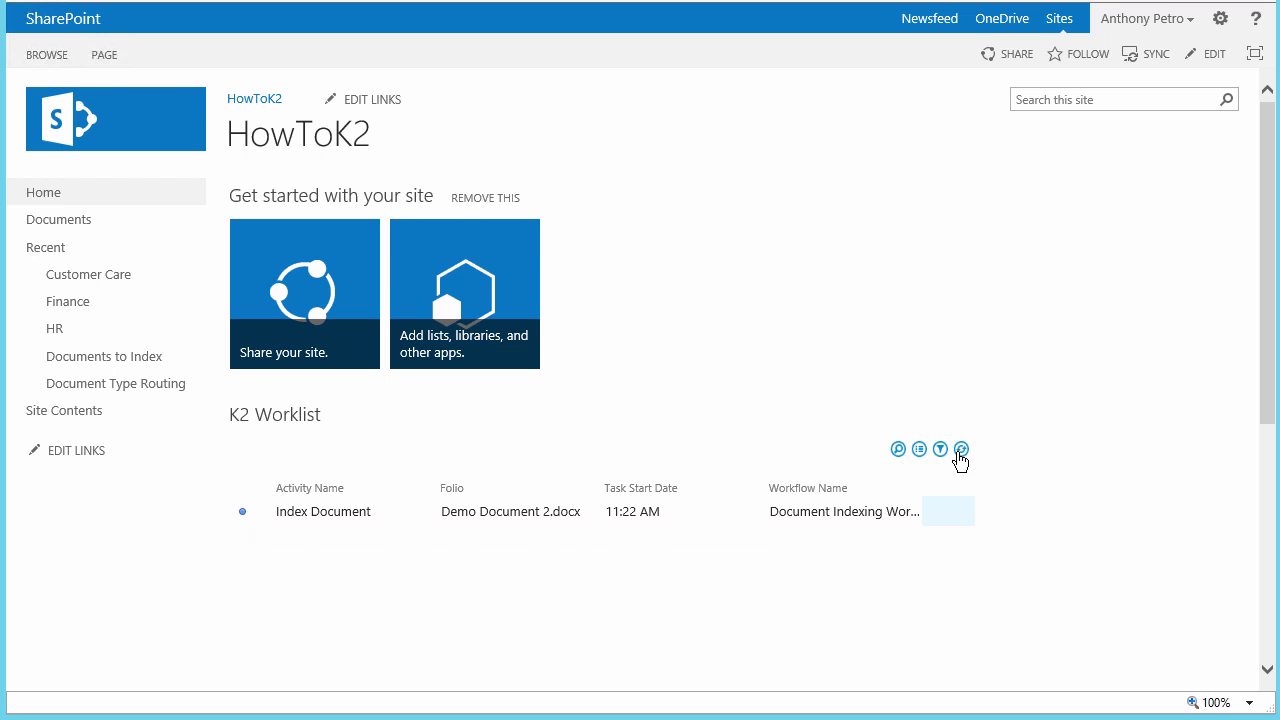
Step: Index Demo Document 2 as Job Application with comment 'These are comments added for Demo Document 2' and save
click(948, 514)
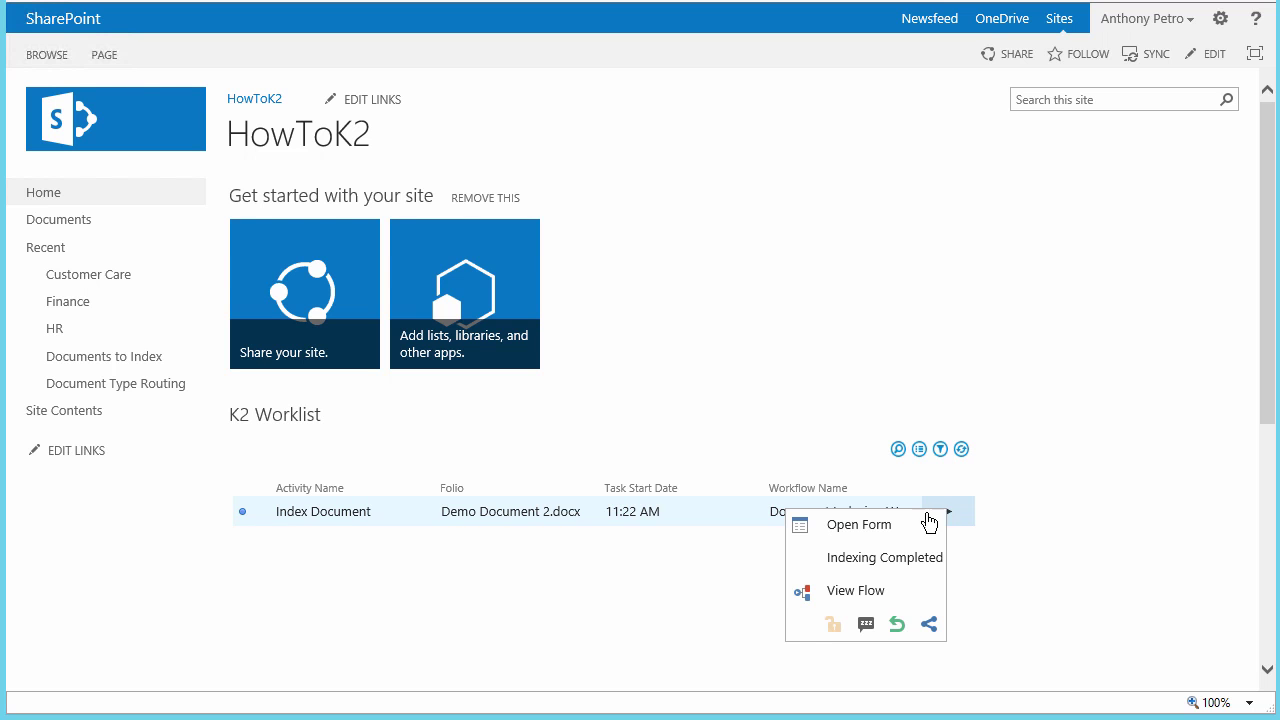
click(910, 533)
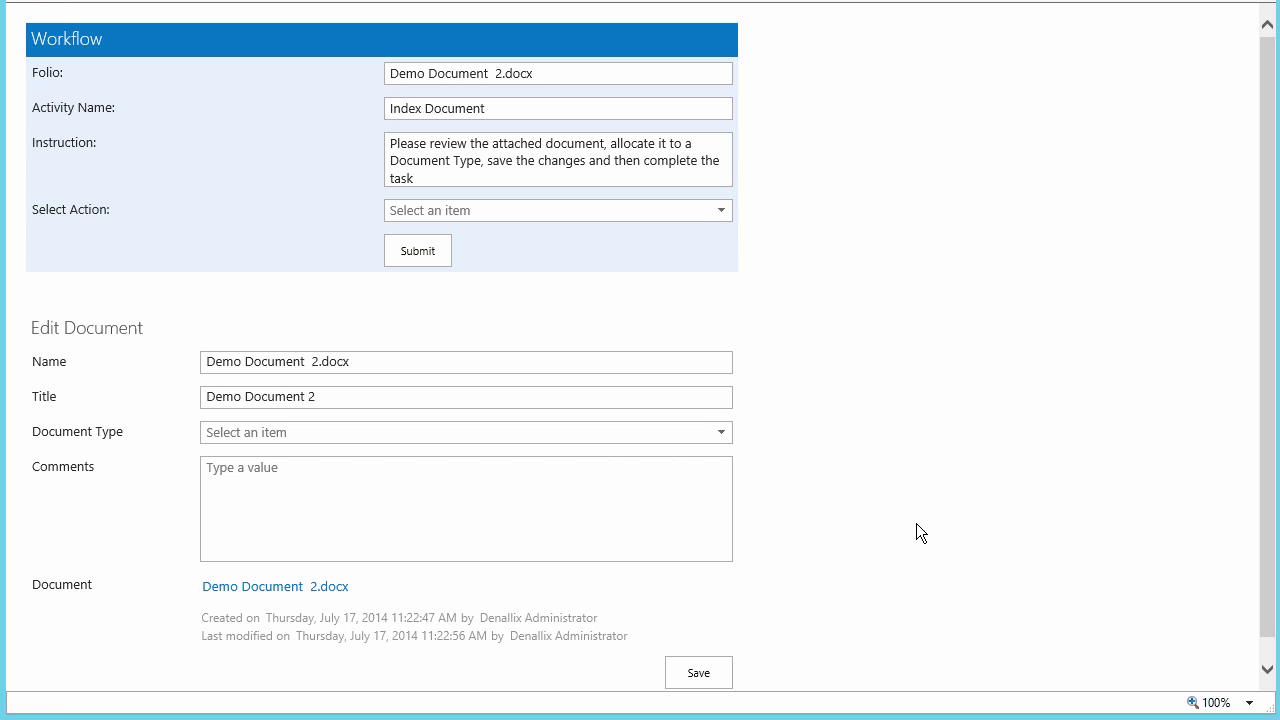
click(720, 433)
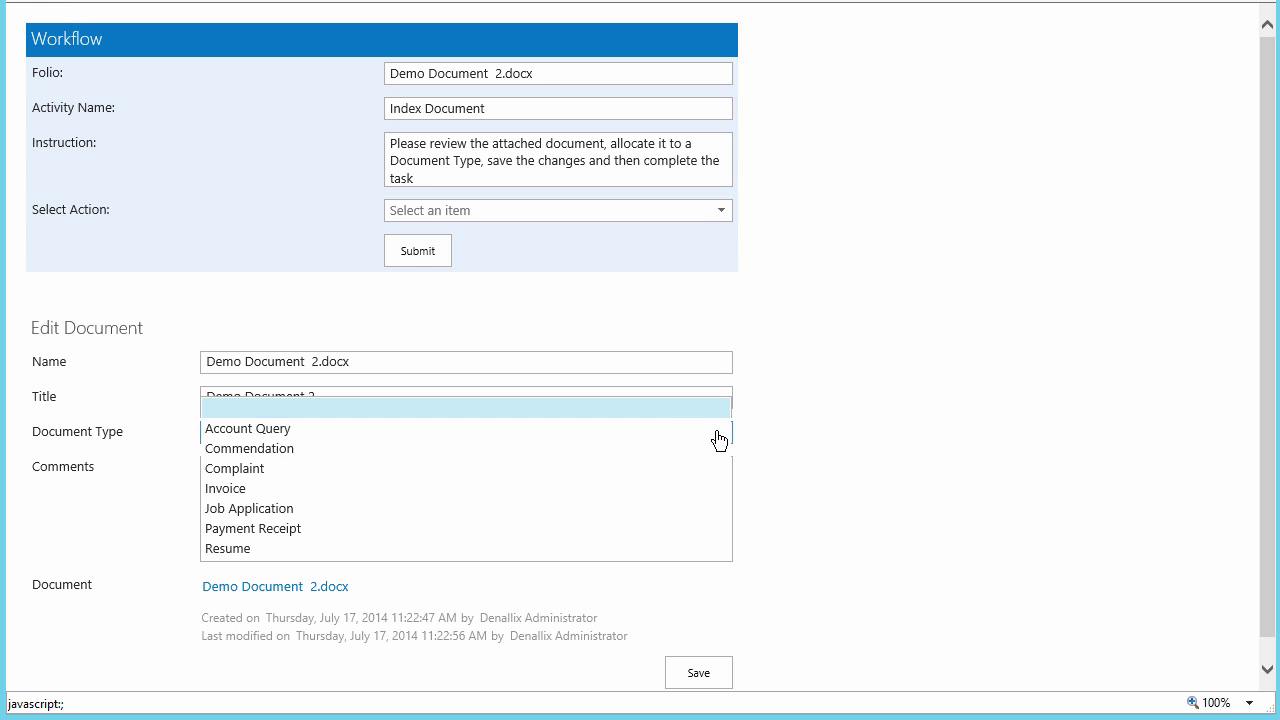
click(557, 510)
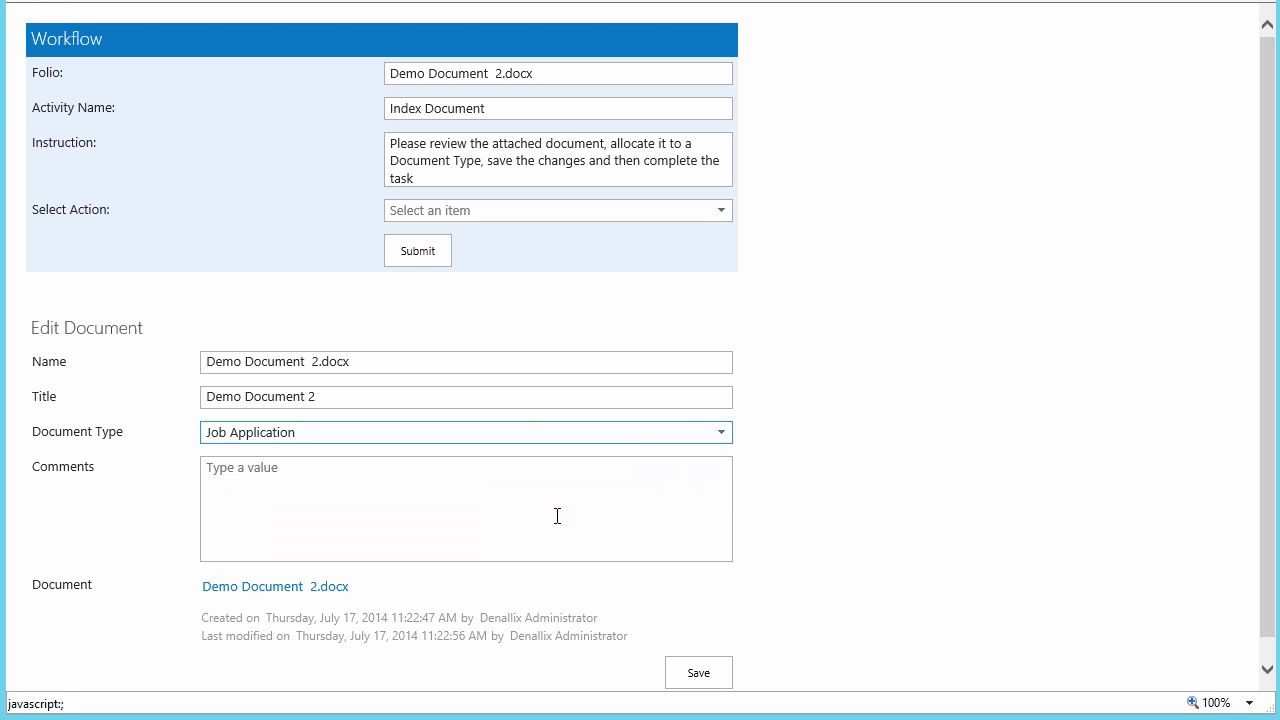
click(441, 505)
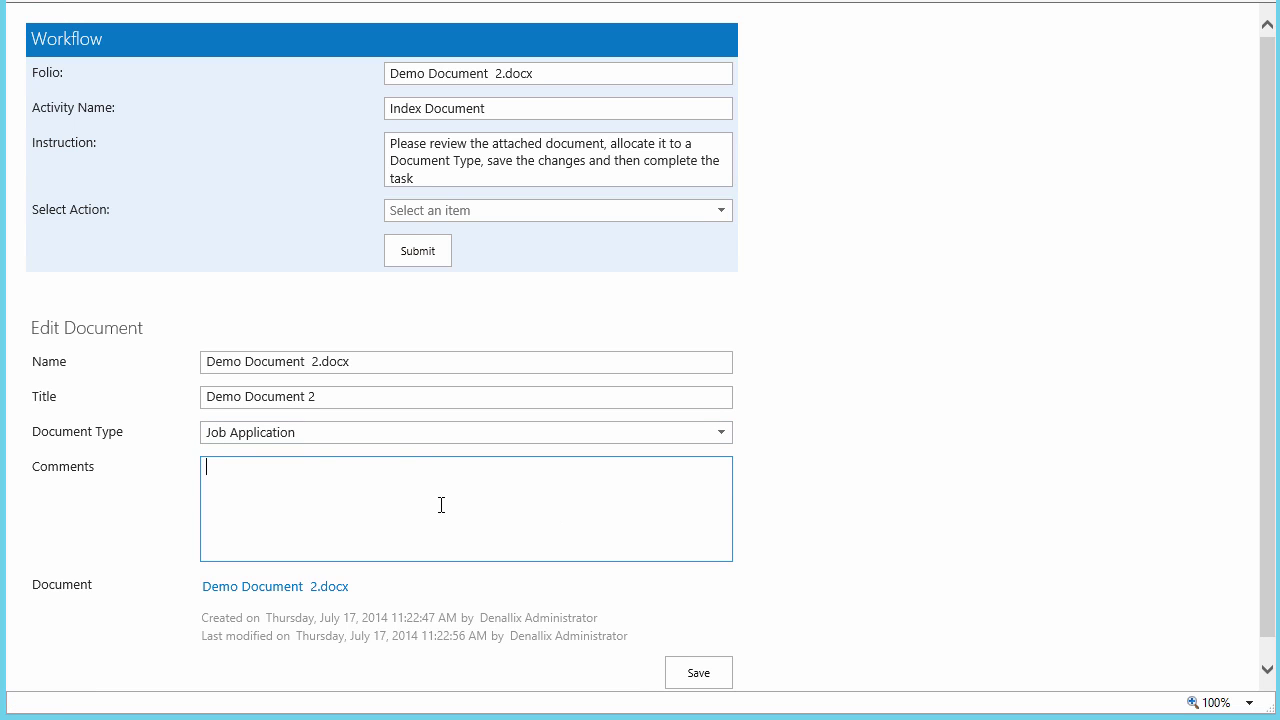
text(These are comments added for Demo Document 2)
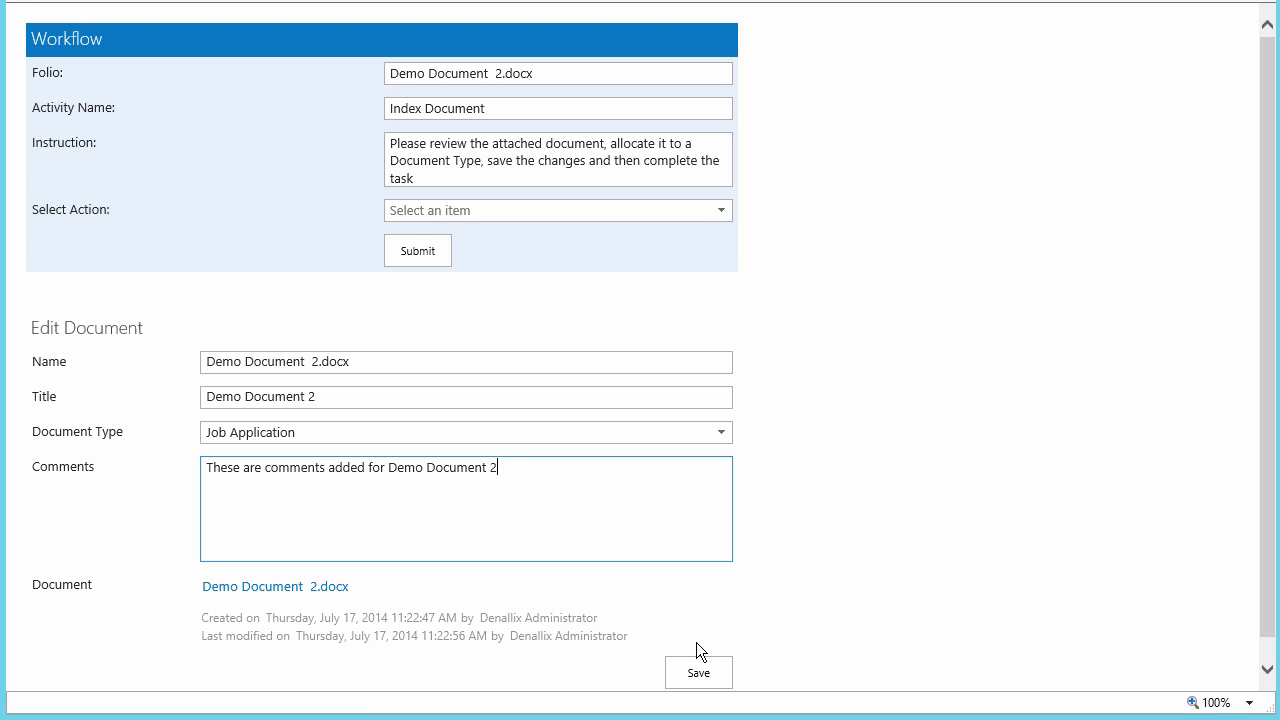
click(697, 673)
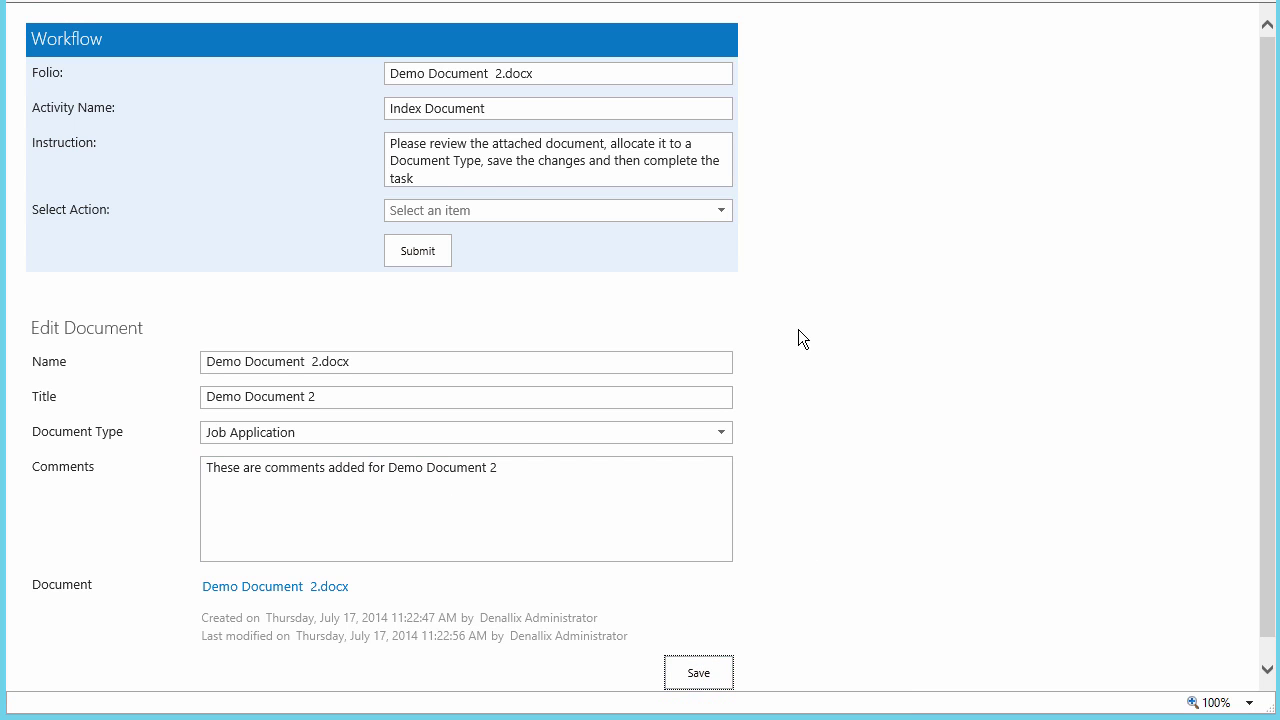
Step: Submit the Demo Document 2 task as Indexing Completed and dismiss the notification
click(721, 211)
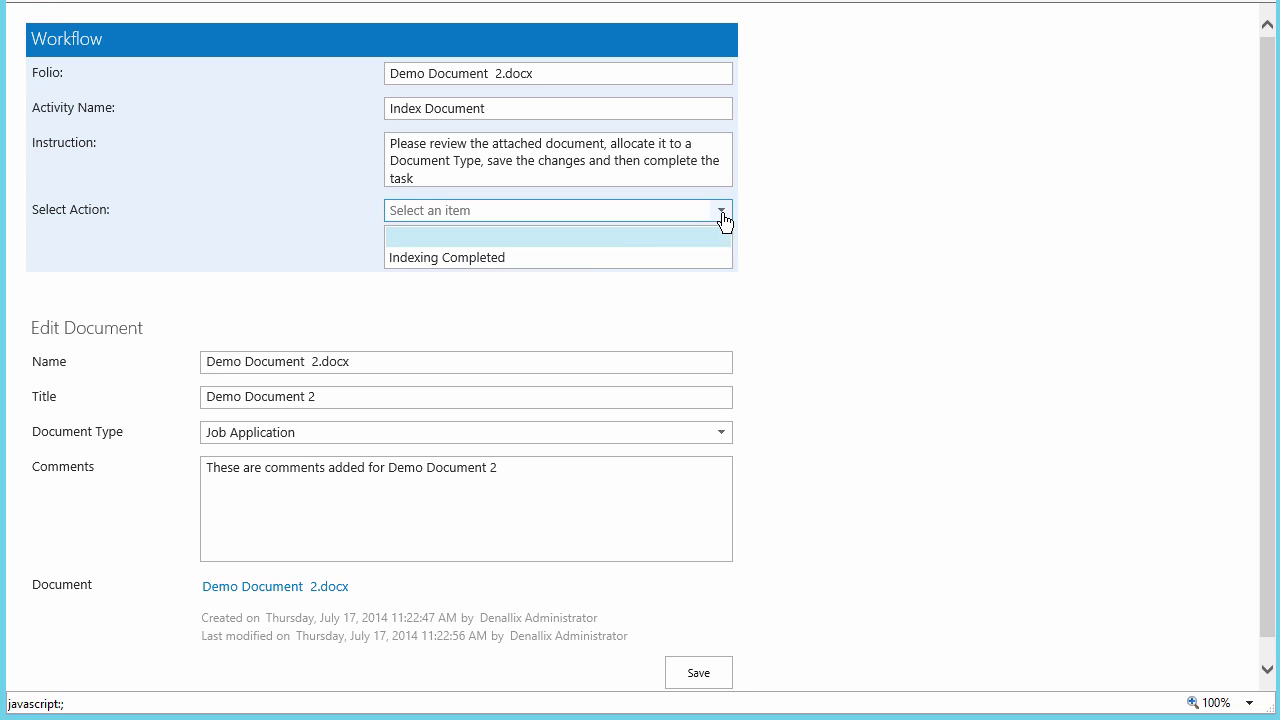
click(598, 263)
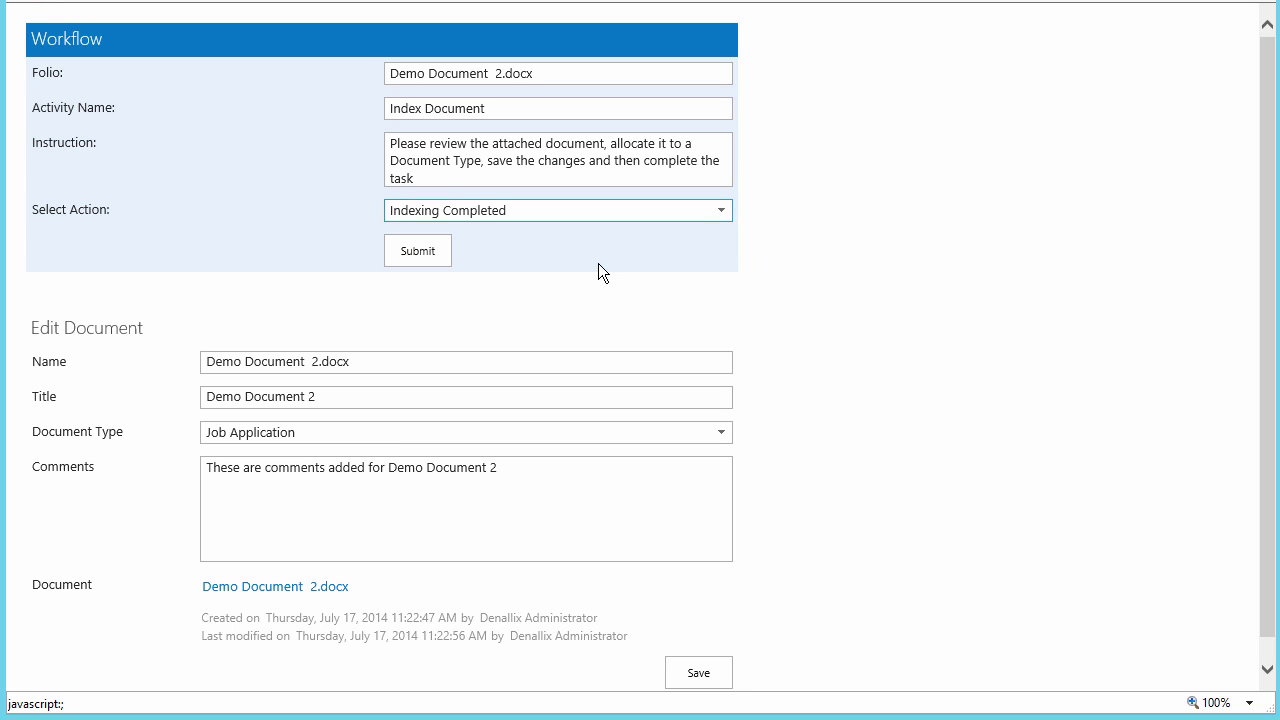
click(427, 256)
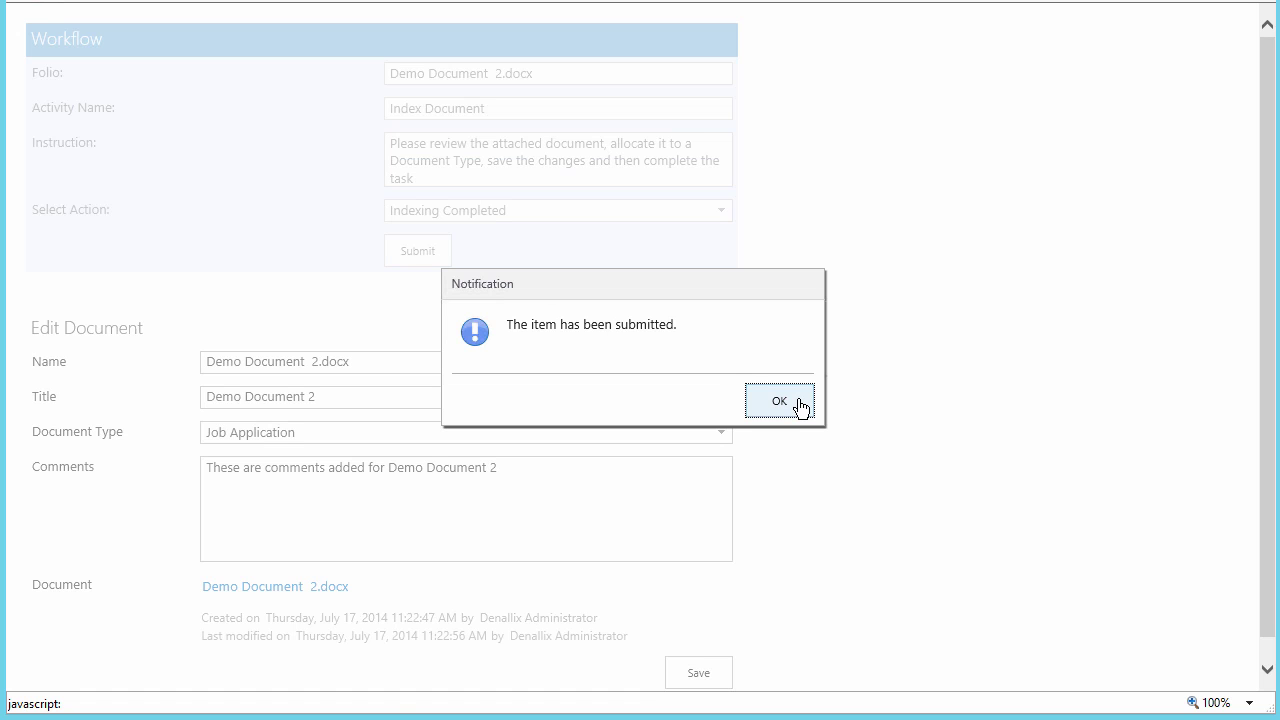
click(779, 401)
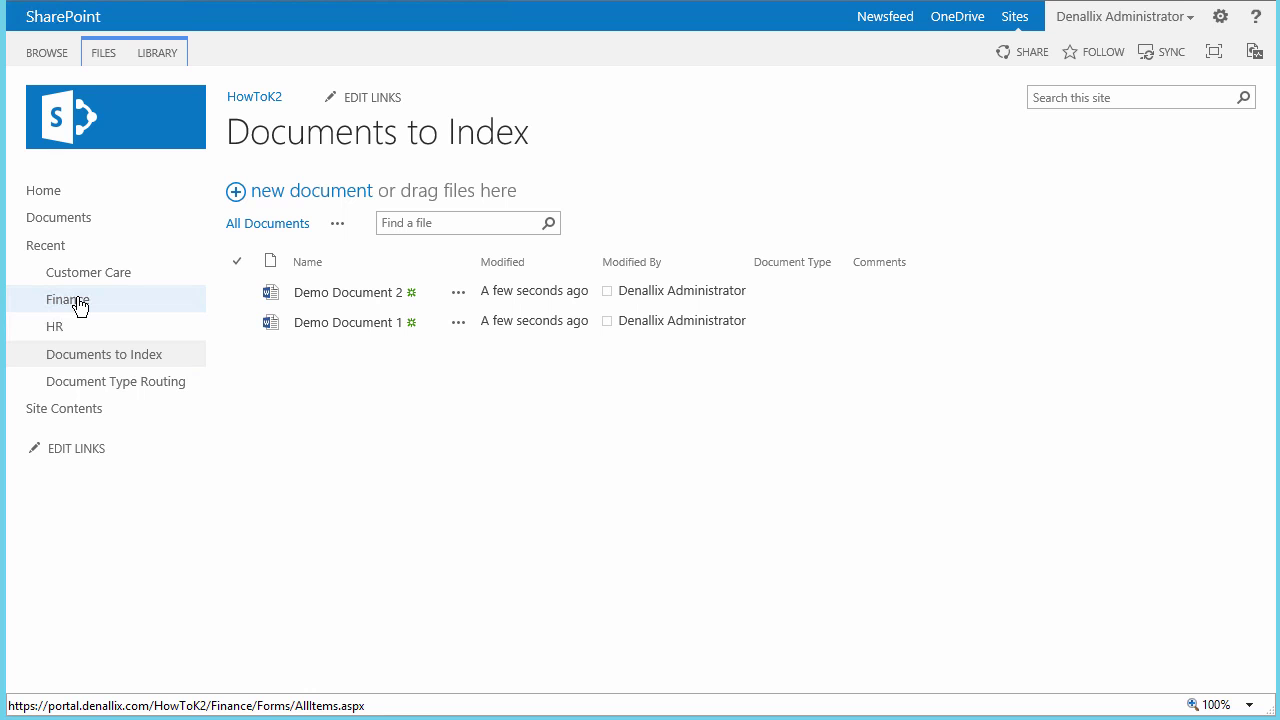
Step: Open the Finance library to find 4_Demo Document 1 with its comments
click(79, 305)
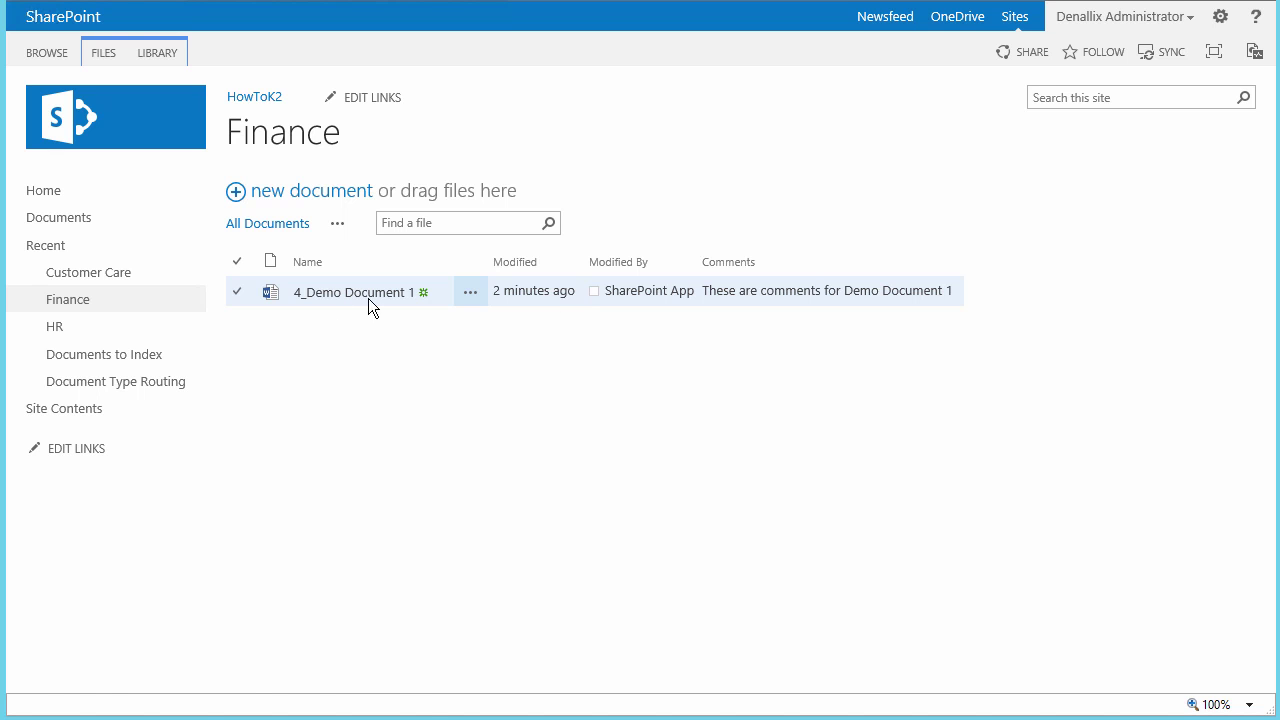
Step: Open the HR library to find 5_Demo Document 2 with its comments
click(57, 330)
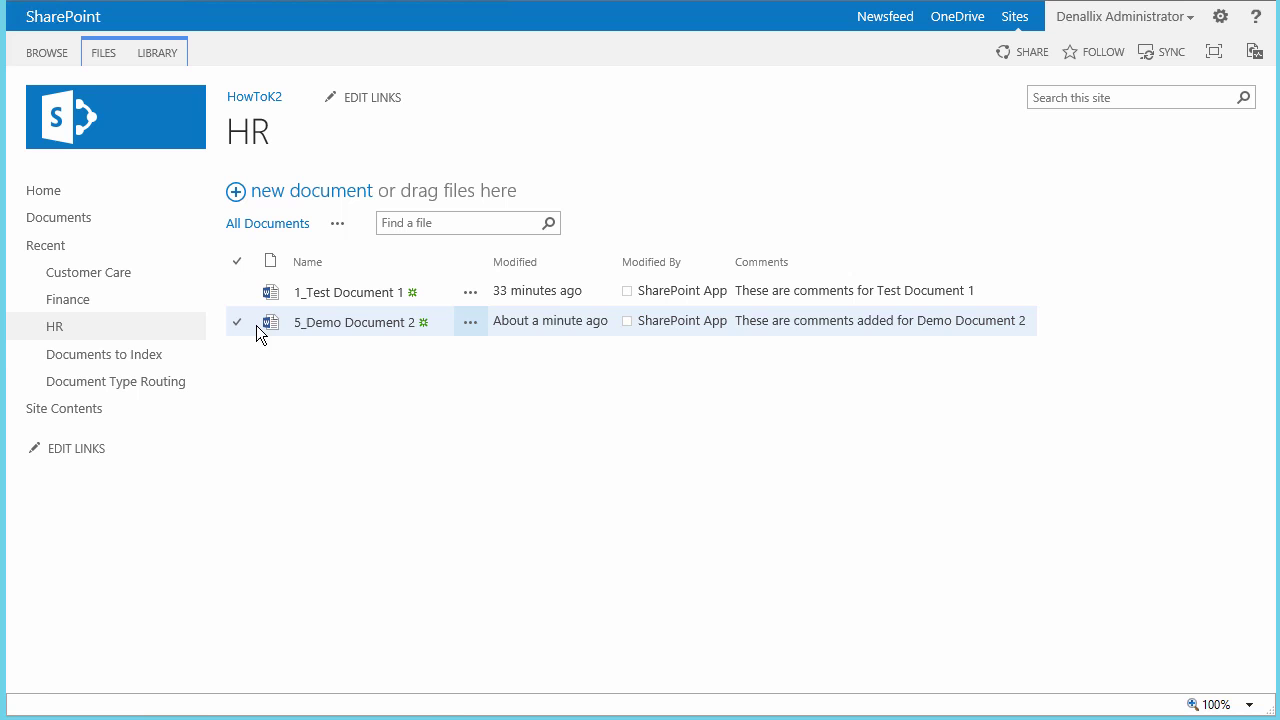
Step: Return to the Documents to Index library, now empty
click(116, 358)
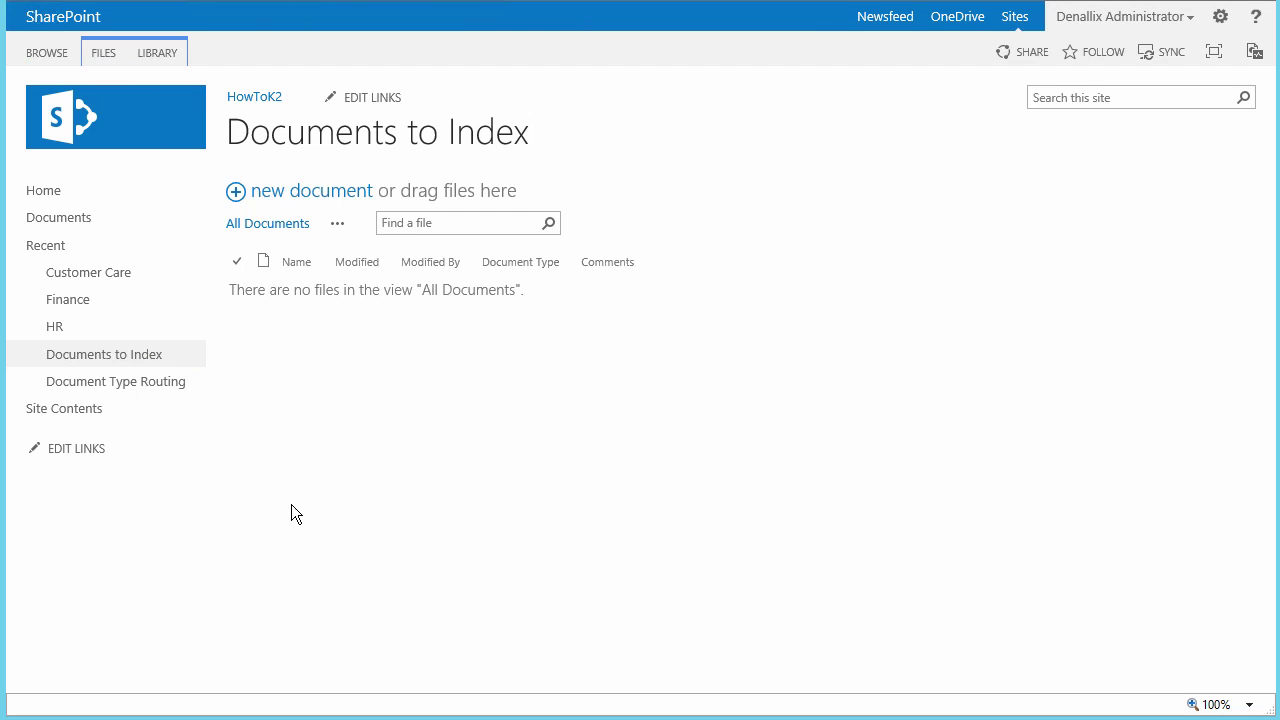
Step: Open the library's K2 Report, load the Workflows instances and widen the Folio column
click(160, 56)
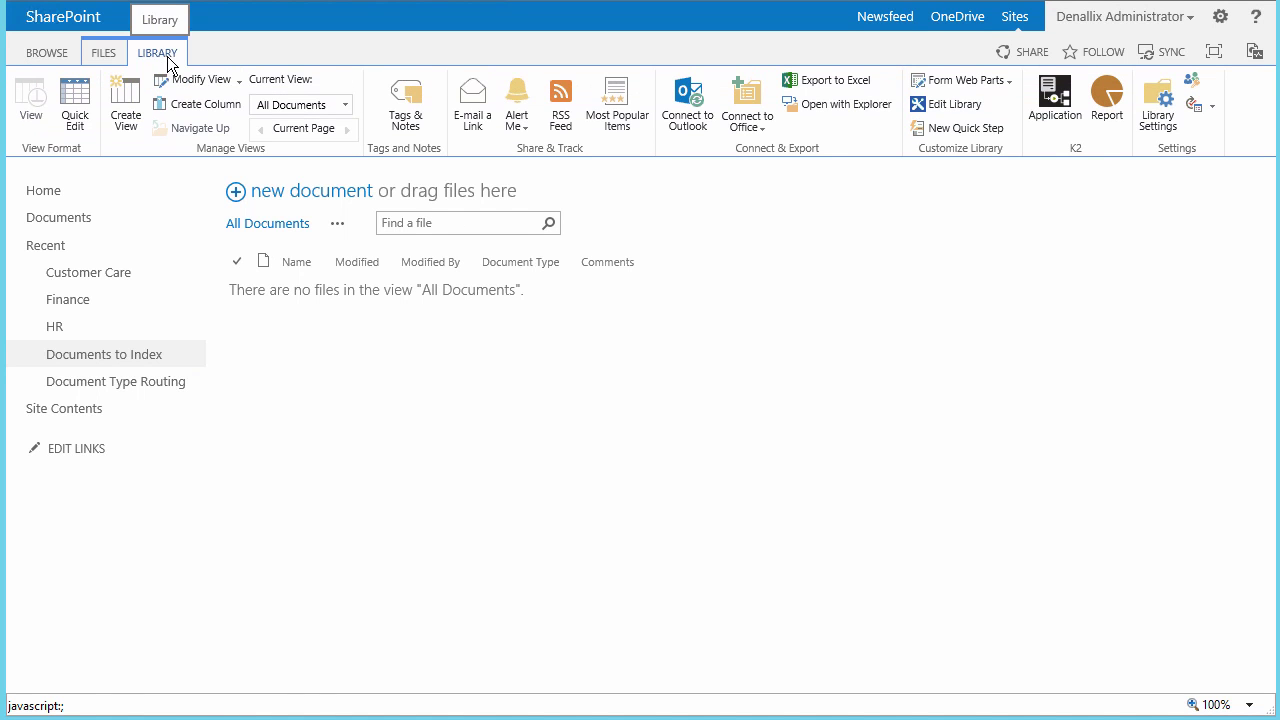
click(1112, 106)
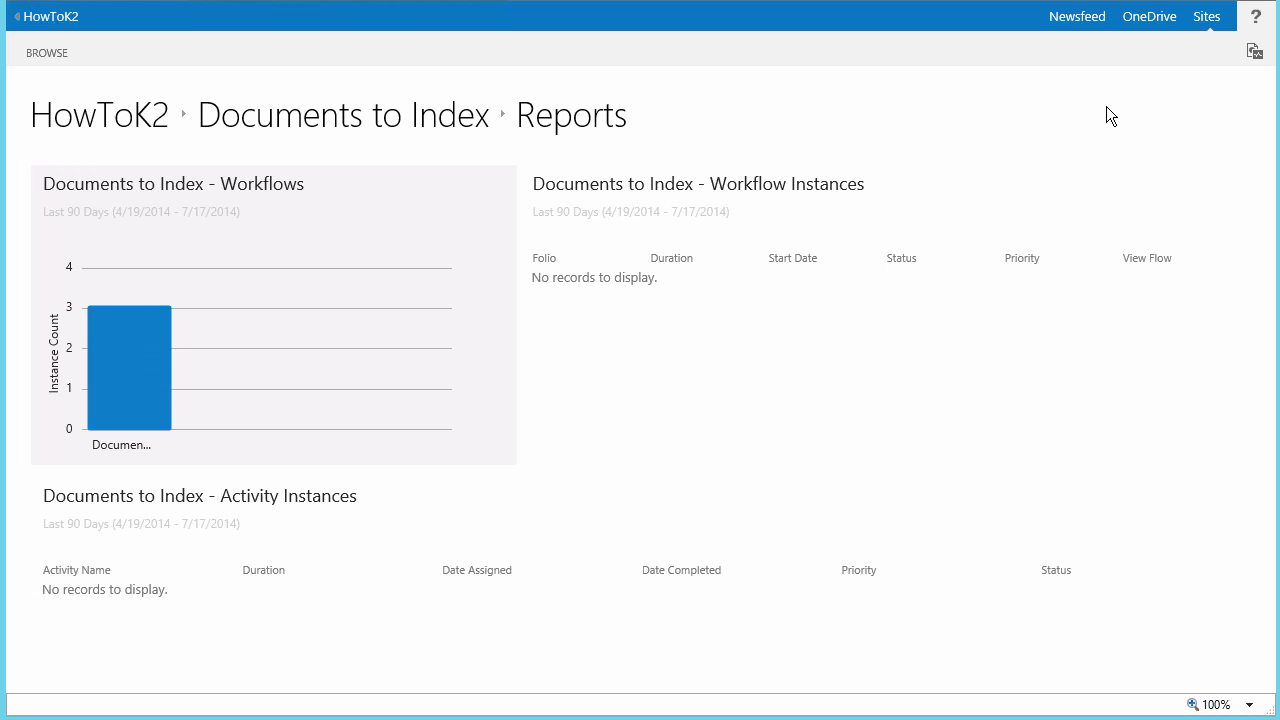
click(141, 345)
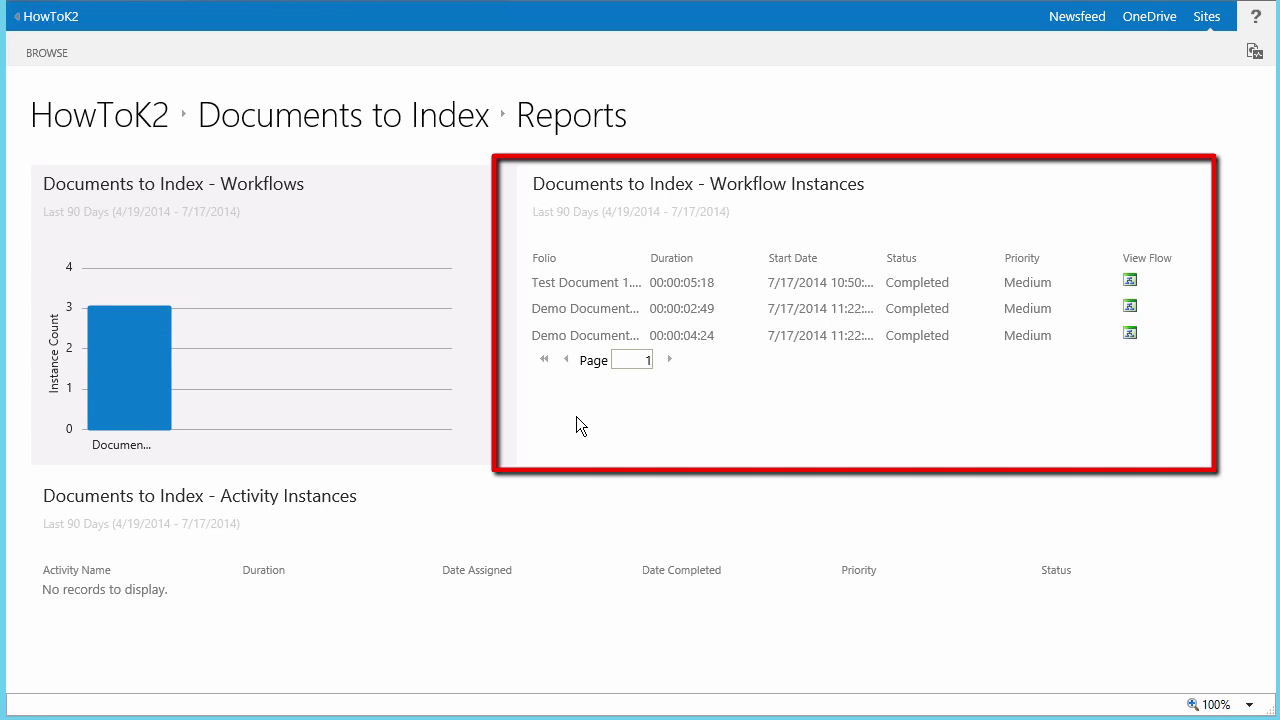
drag(642, 258, 680, 254)
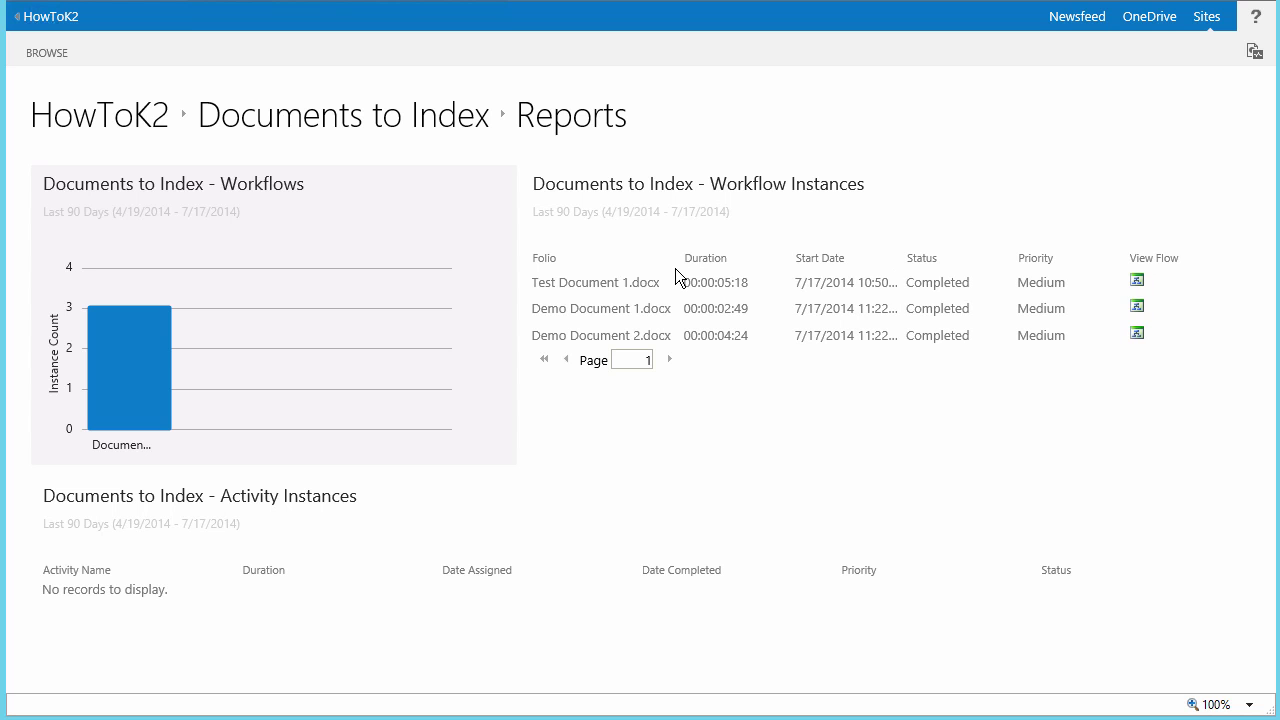
Step: Select the Demo Document 2.docx workflow instance to view its flow
click(760, 330)
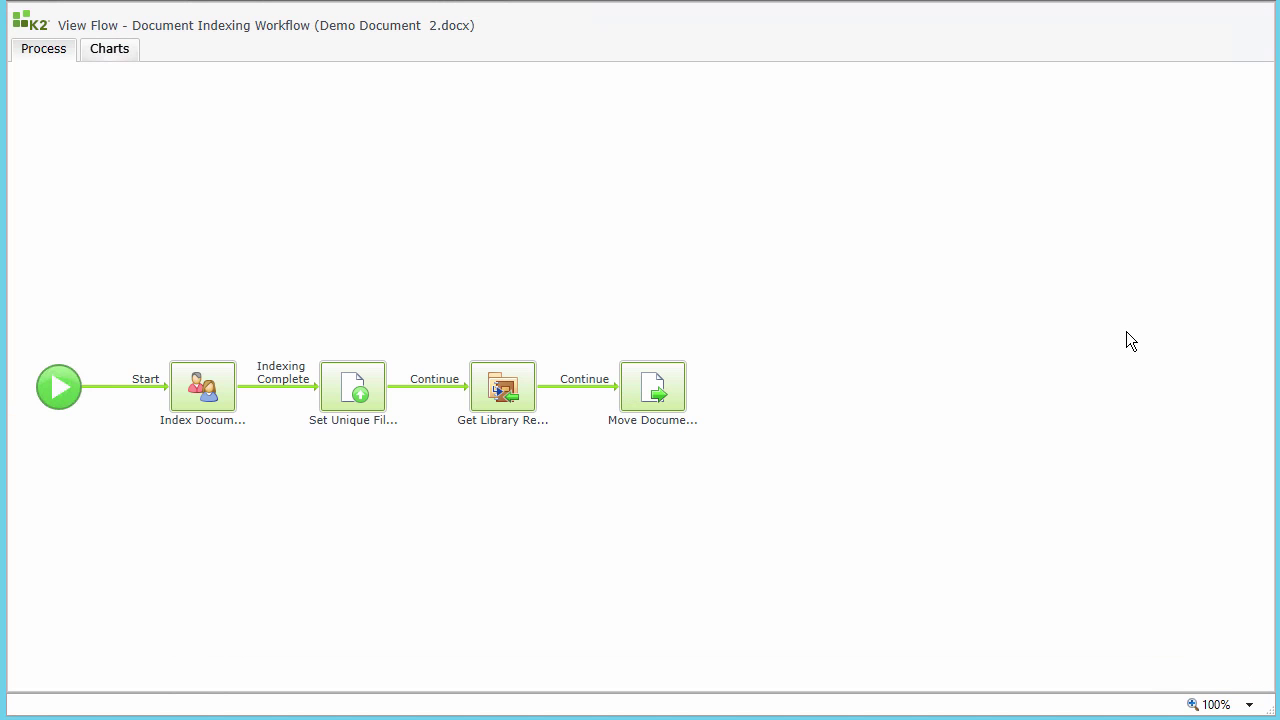
Step: List the Index Document activity's participants: one Completed with Indexing Complete, two Expired
click(195, 395)
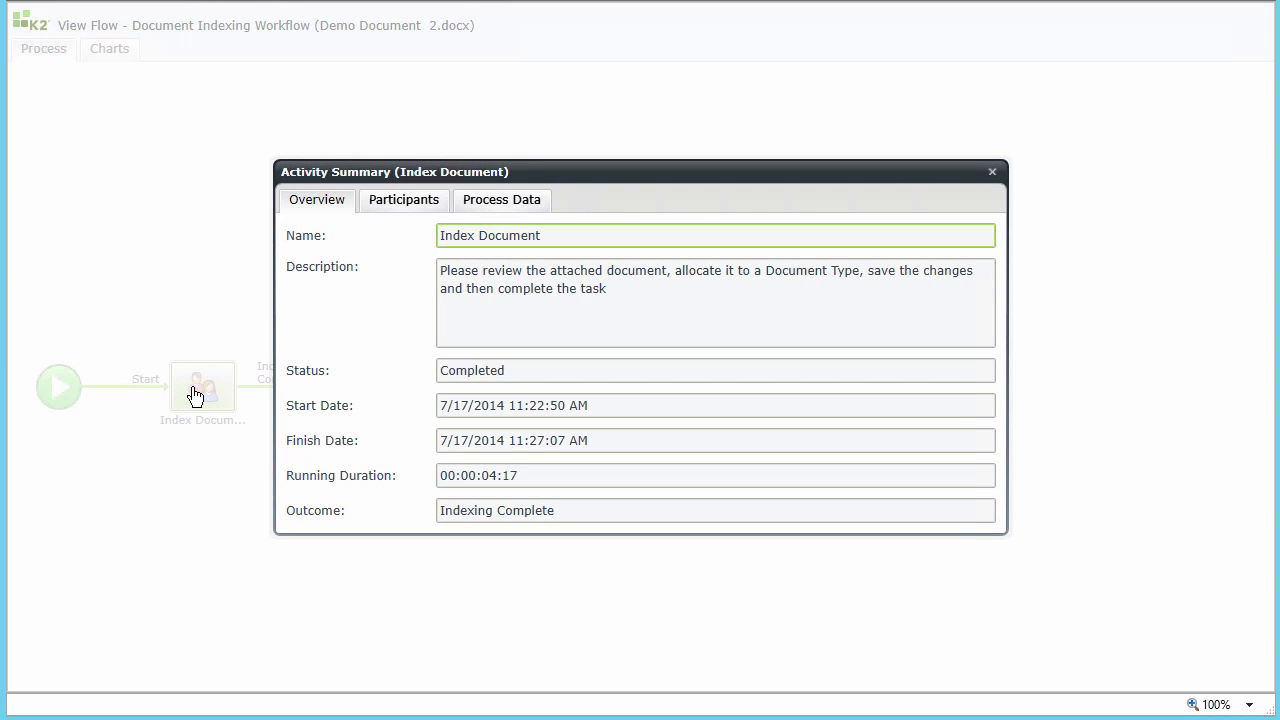
click(390, 204)
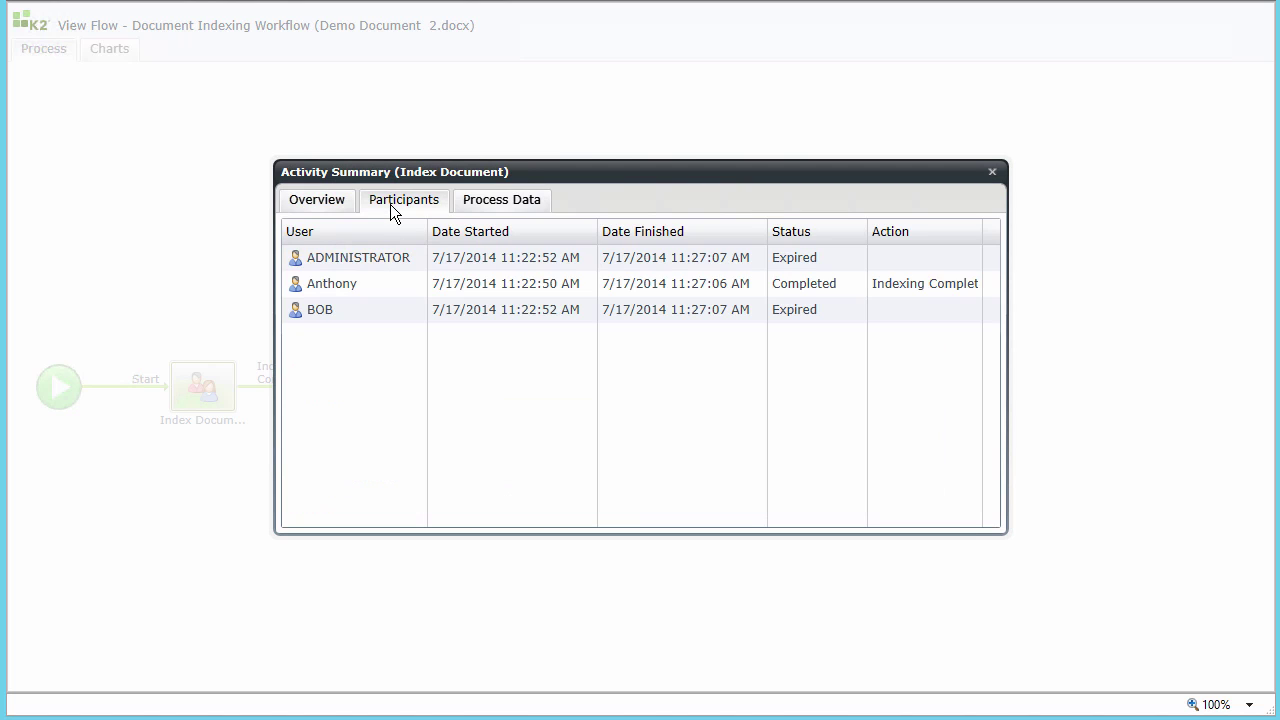